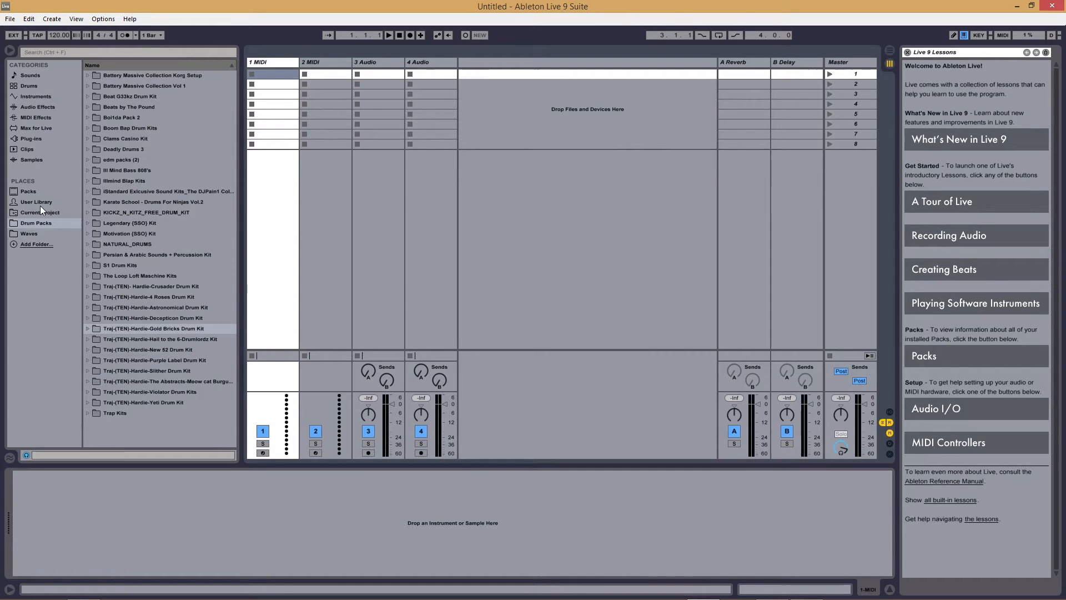
Step: Add three Drum Rack tracks to the set from the Drums category
click(29, 87)
drag(114, 86, 528, 97)
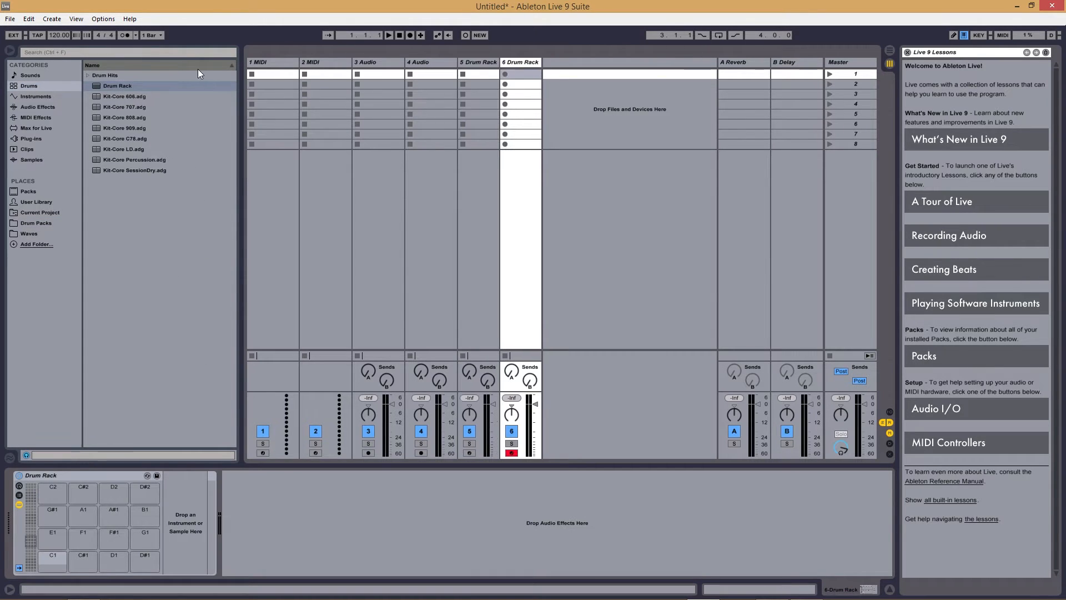
drag(115, 83, 609, 120)
Step: Delete the default MIDI tracks 1 and 2 and audio tracks 3 and 4
click(279, 62)
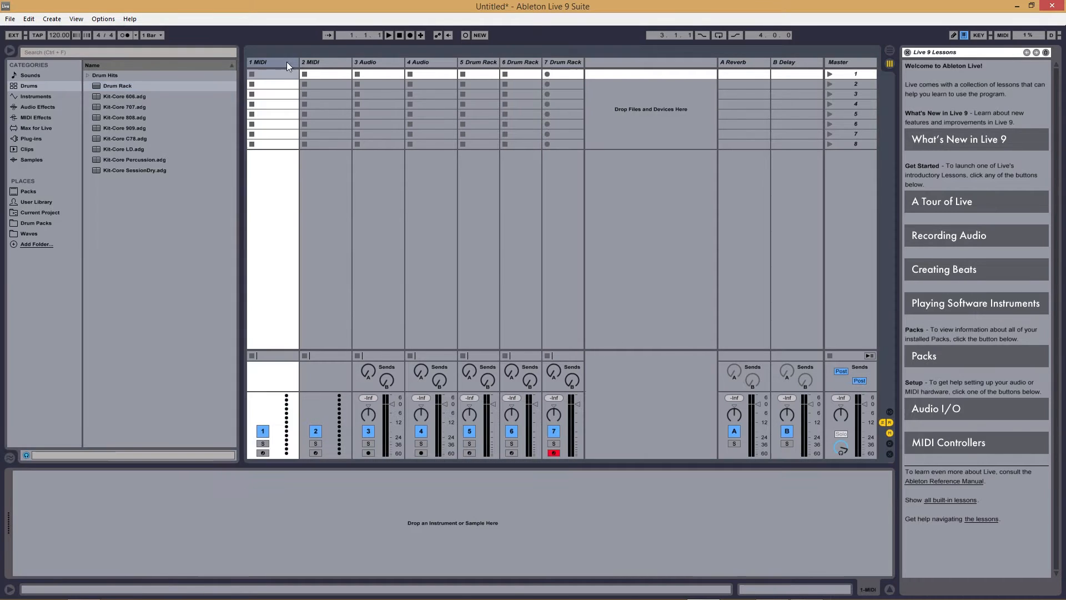
click(439, 61)
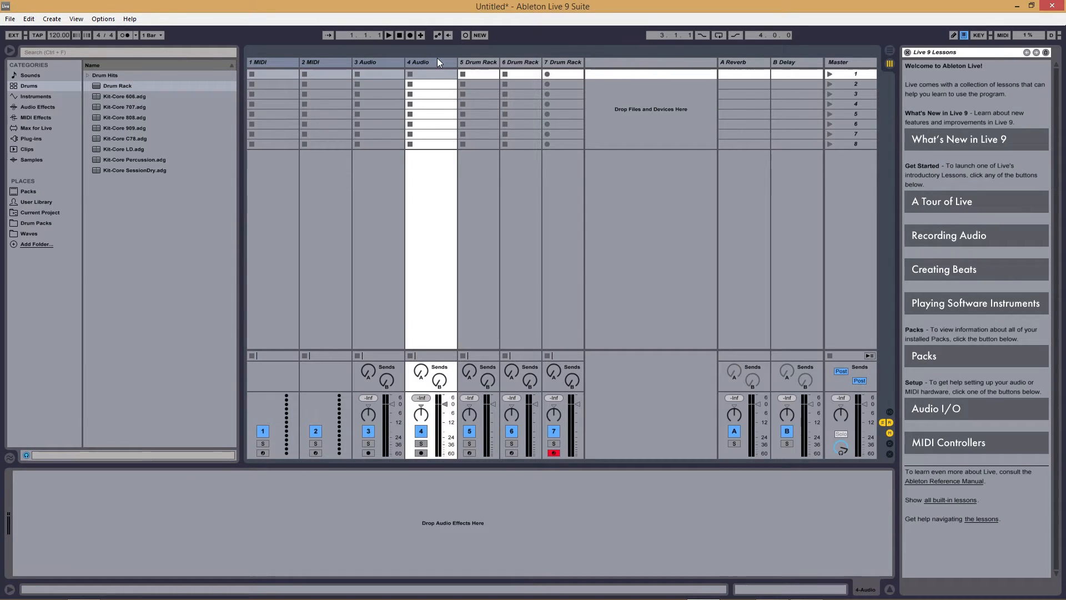
key(Delete)
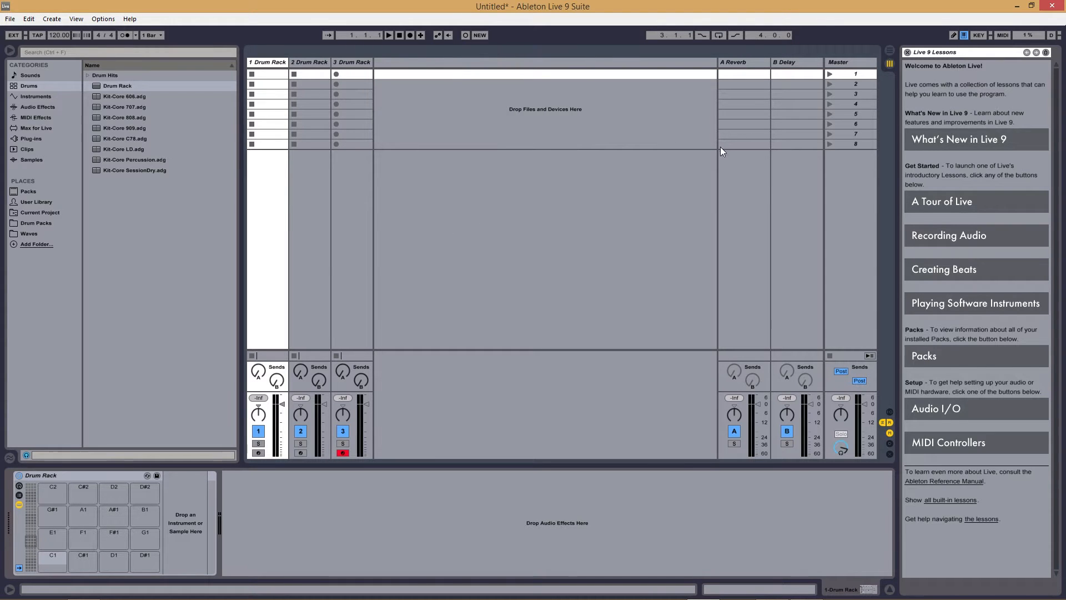
Step: Switch to the desktop and open the Midi PAcks > Midi Loops > Midi Drum folder
click(1017, 6)
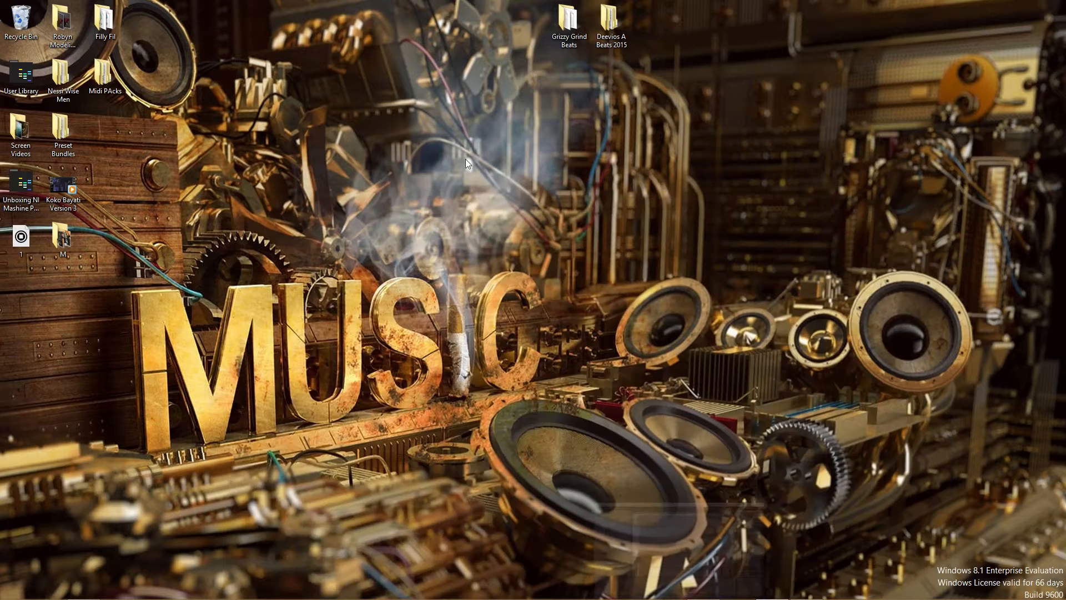
double_click(119, 77)
double_click(558, 172)
click(562, 177)
double_click(562, 176)
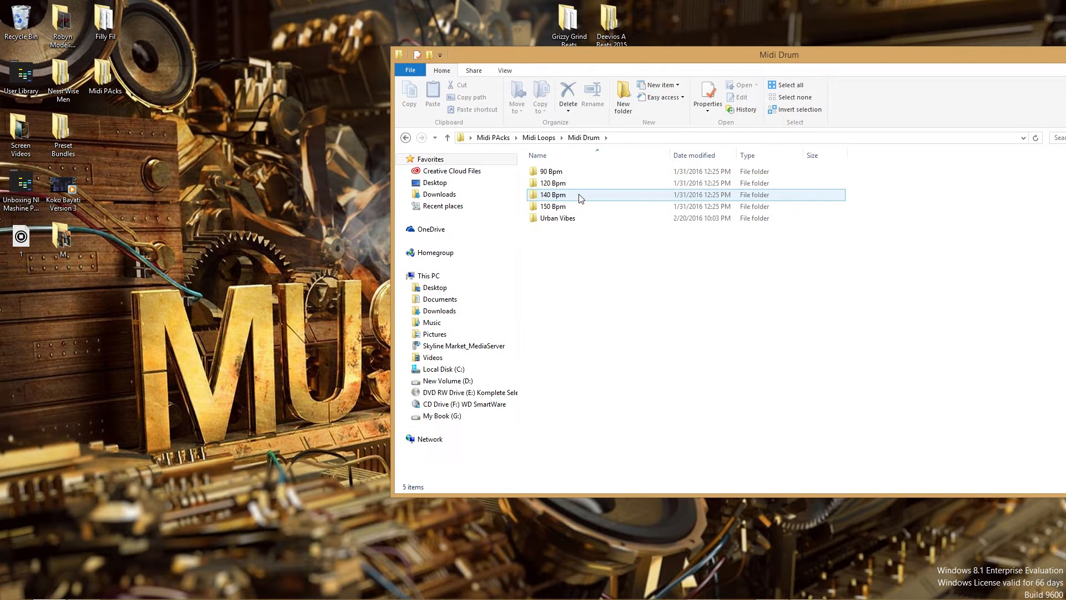
Step: Look through the drum subfolders of the 90 Bpm folder and return to Midi Drum
double_click(572, 172)
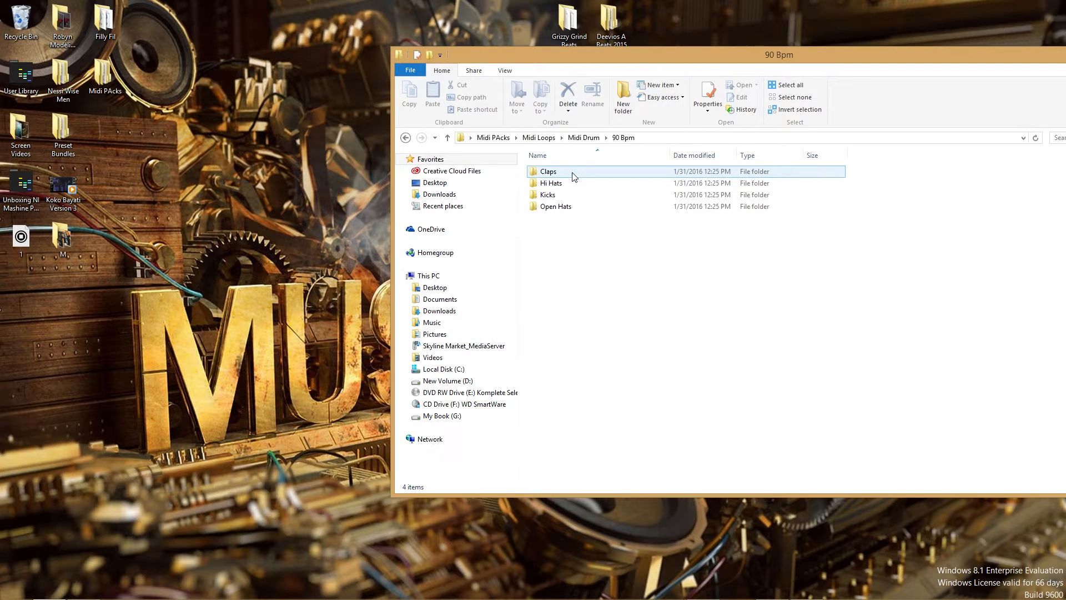
click(555, 206)
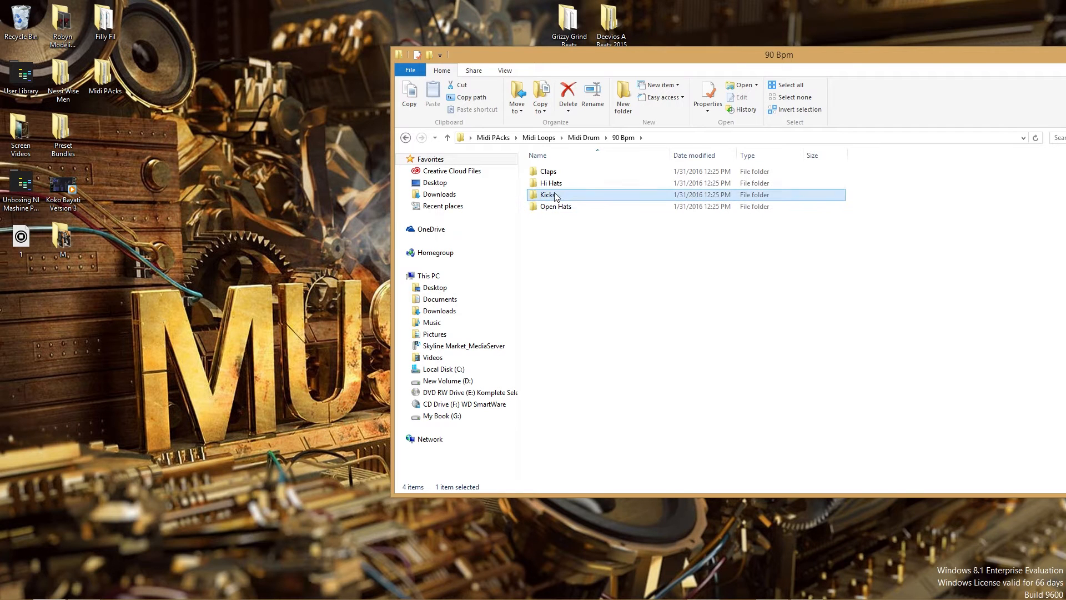
click(558, 182)
click(555, 172)
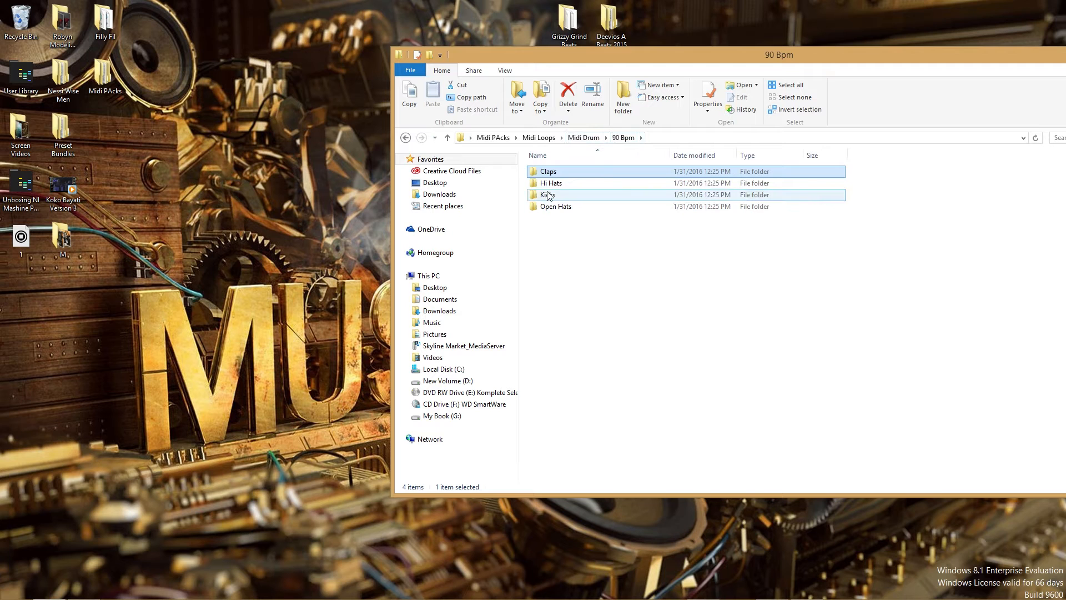
click(405, 137)
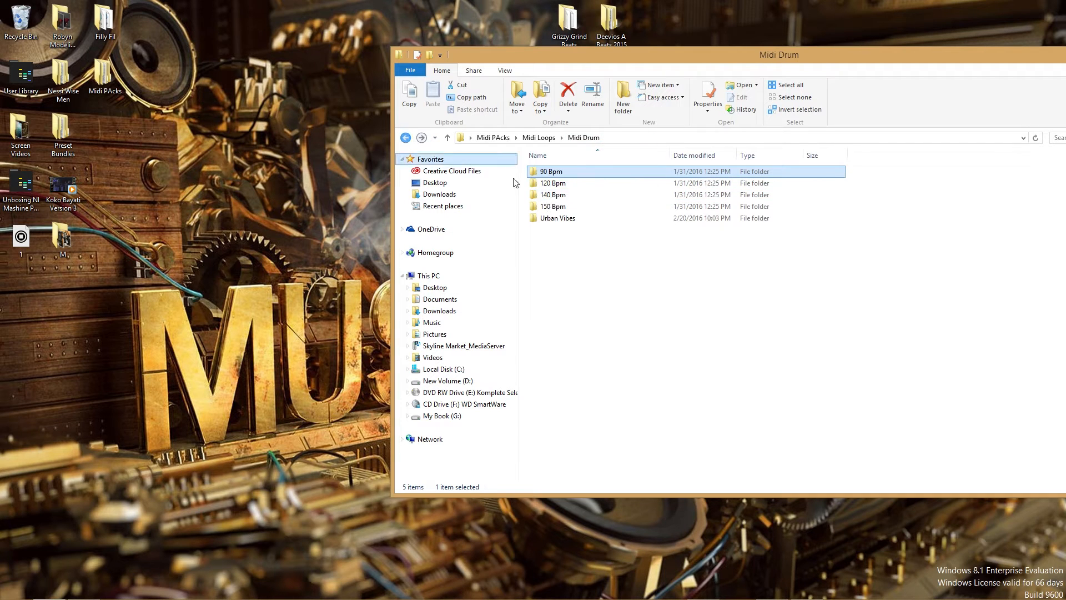
Step: Open the Claps folder inside the 120 Bpm folder and switch back to Ableton Live
double_click(560, 186)
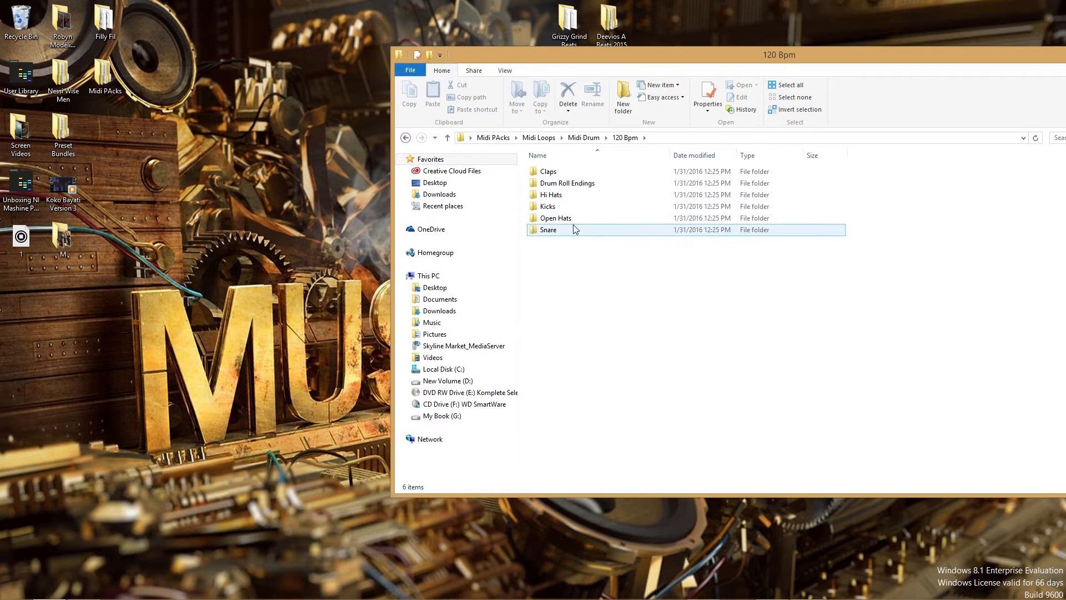
double_click(572, 173)
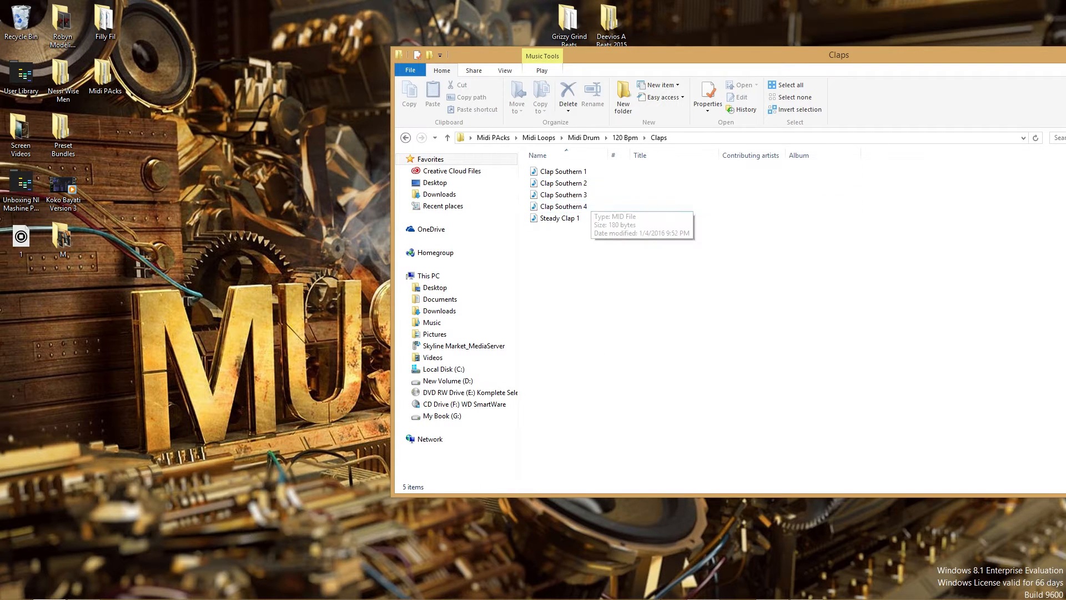
mouse_move(669, 594)
click(703, 589)
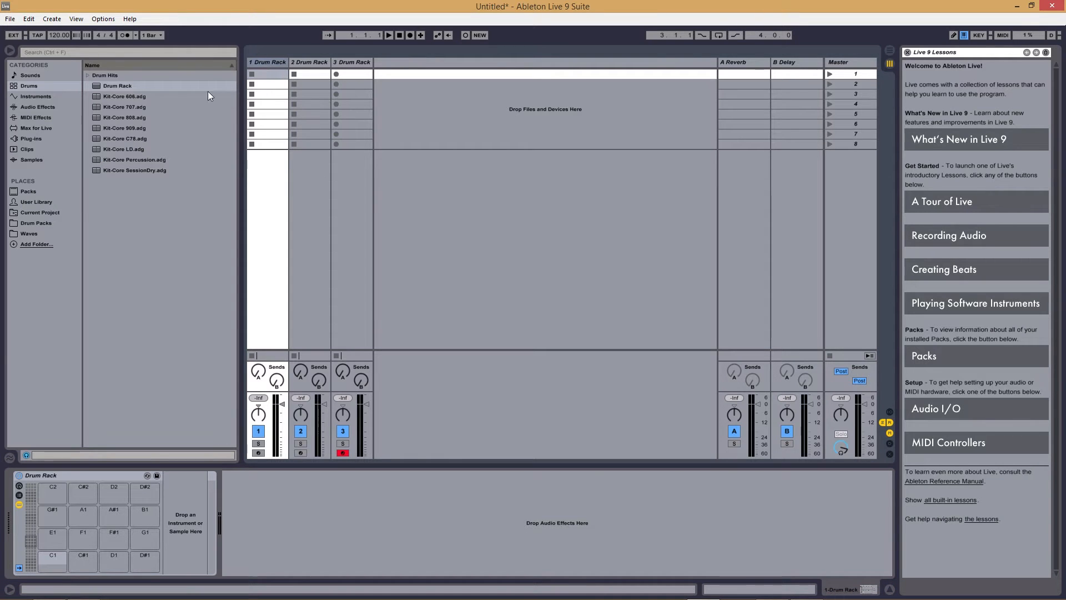
Step: Expand the Claps folder of the Traj-(TEN)- Hardie-Crusader Drum Kit in Drum Packs
click(28, 224)
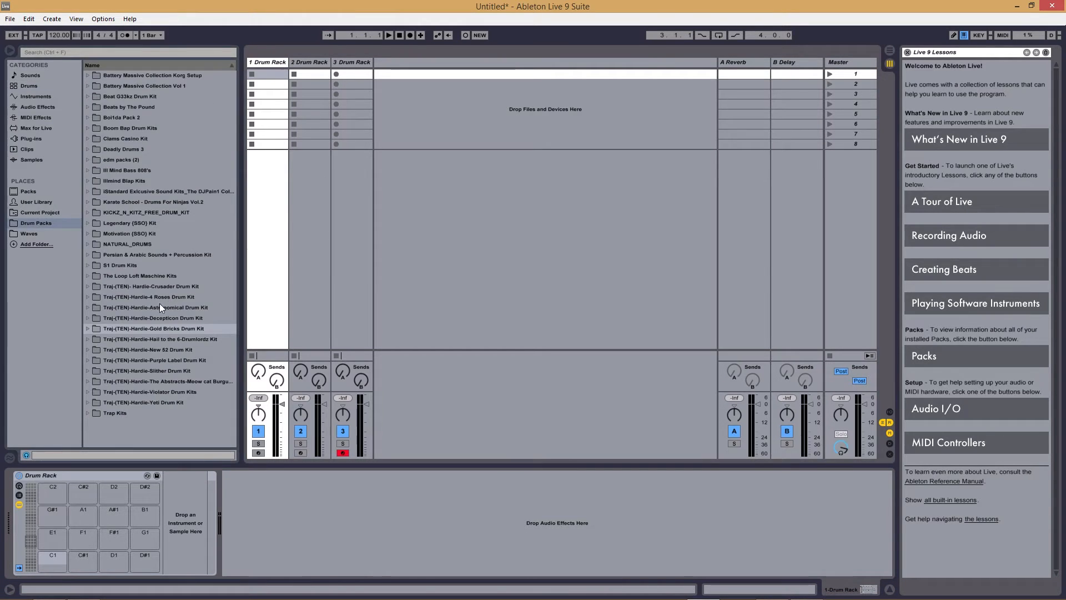
click(88, 287)
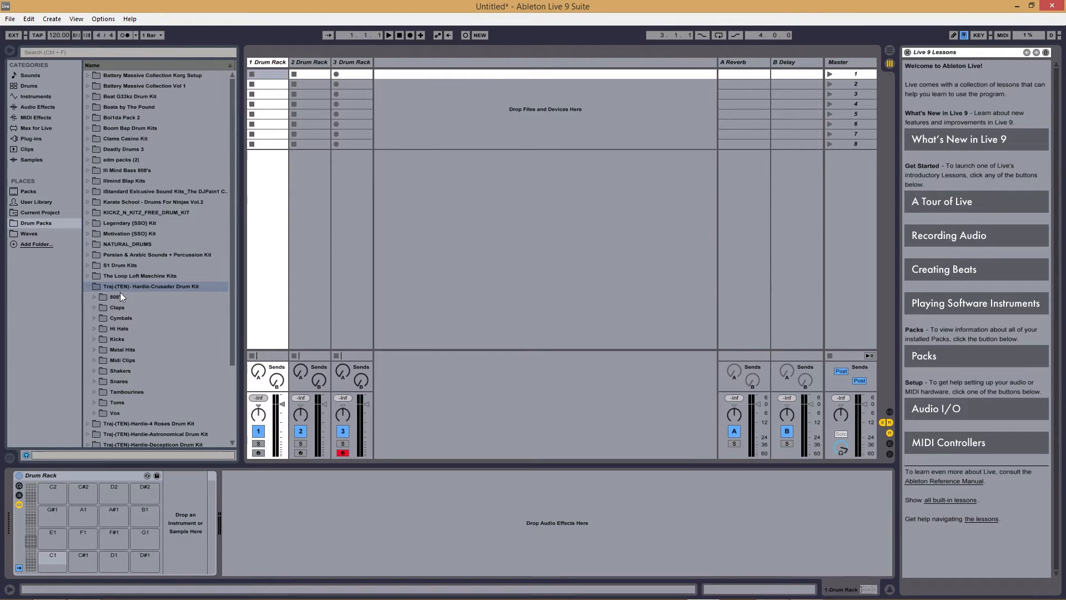
click(88, 286)
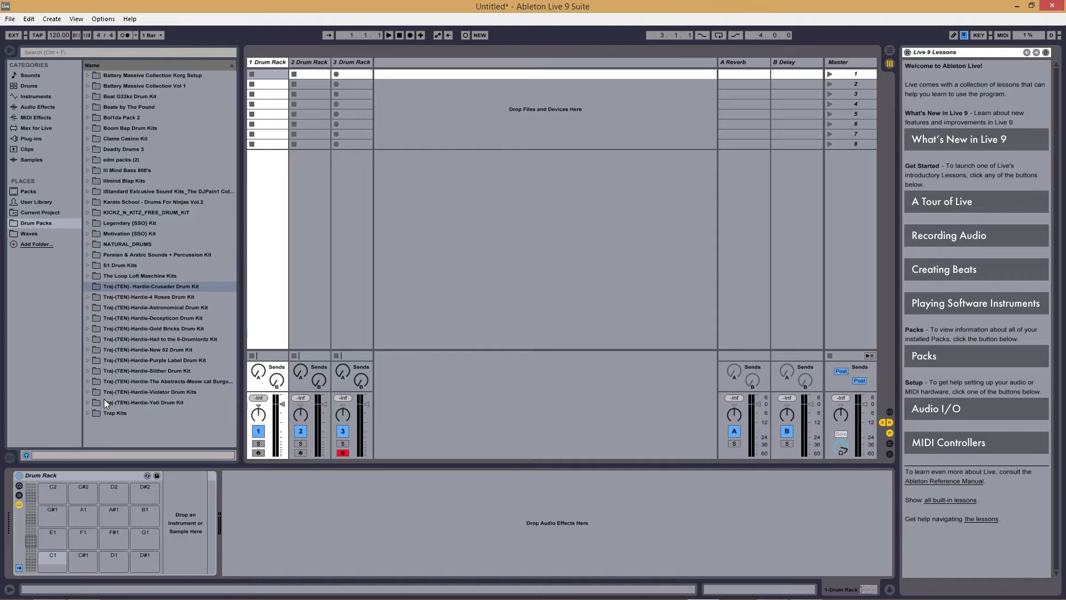
click(87, 287)
click(93, 308)
Step: Audition the Crusader kit's clap samples and load TH-Complete Clap onto the C#1 pad of the first Drum Rack
click(148, 315)
click(149, 330)
click(151, 339)
click(150, 349)
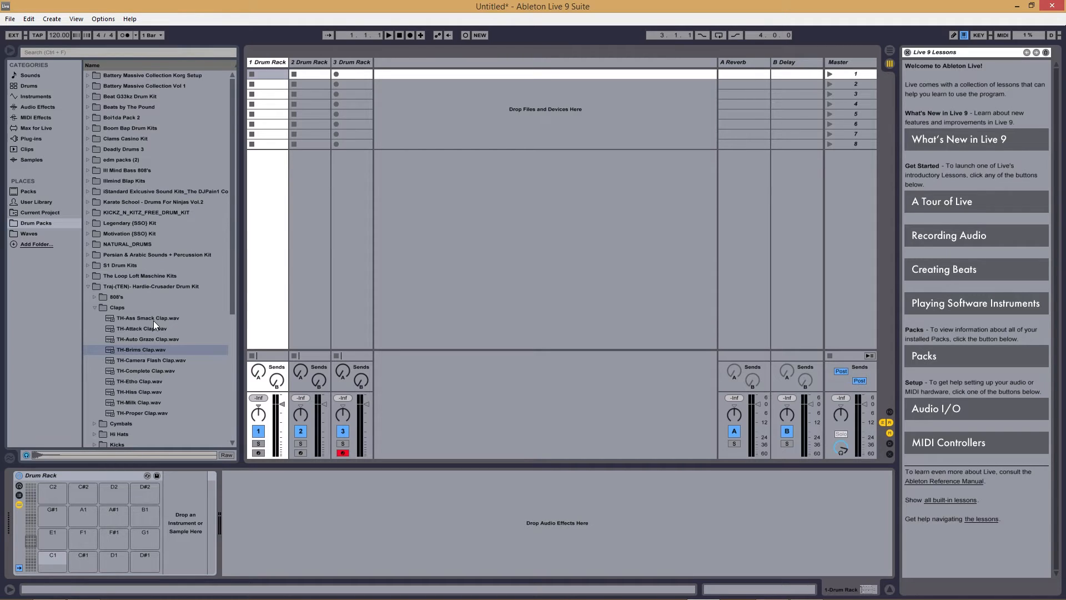
key(Down)
key(Down)
click(140, 382)
click(135, 391)
click(135, 371)
drag(143, 384, 91, 552)
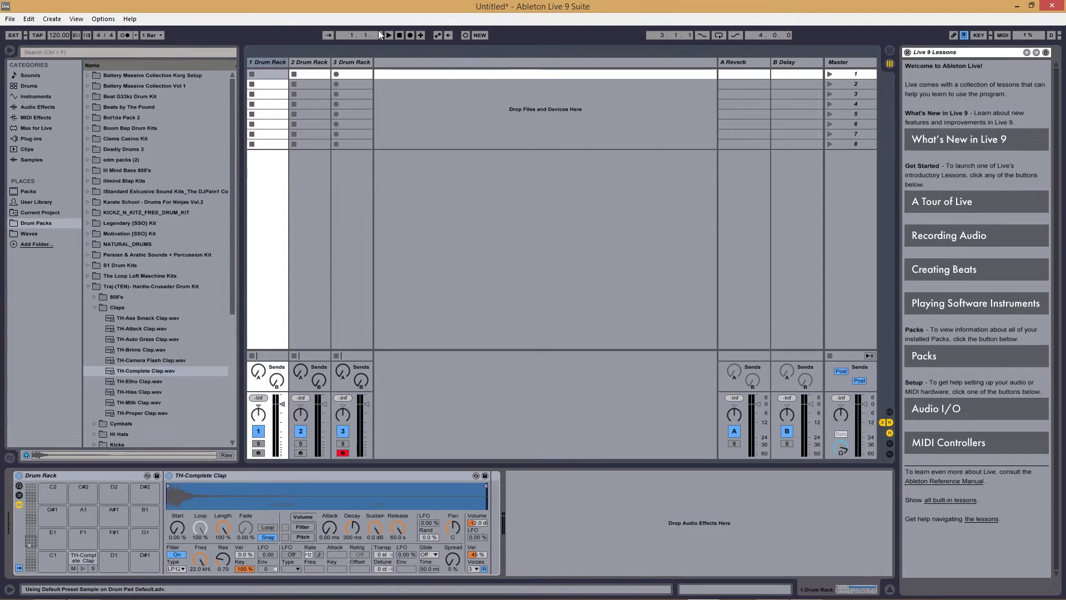
Step: Place the Clap Southern 4 MIDI file from the Claps folder in the first Drum Rack track's first clip slot and launch it
click(1016, 5)
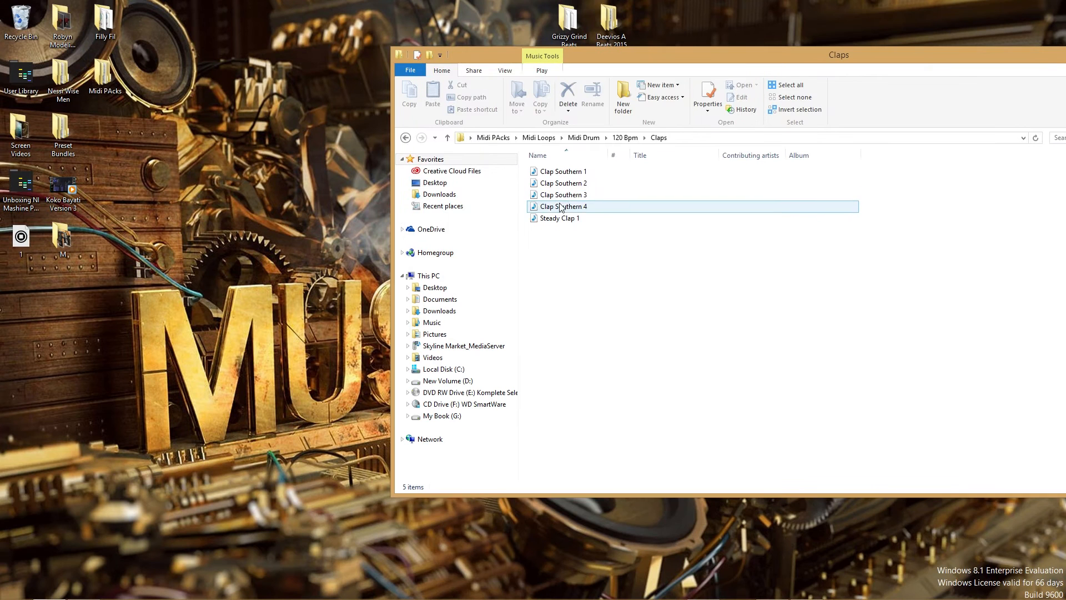
drag(562, 206, 271, 82)
click(251, 74)
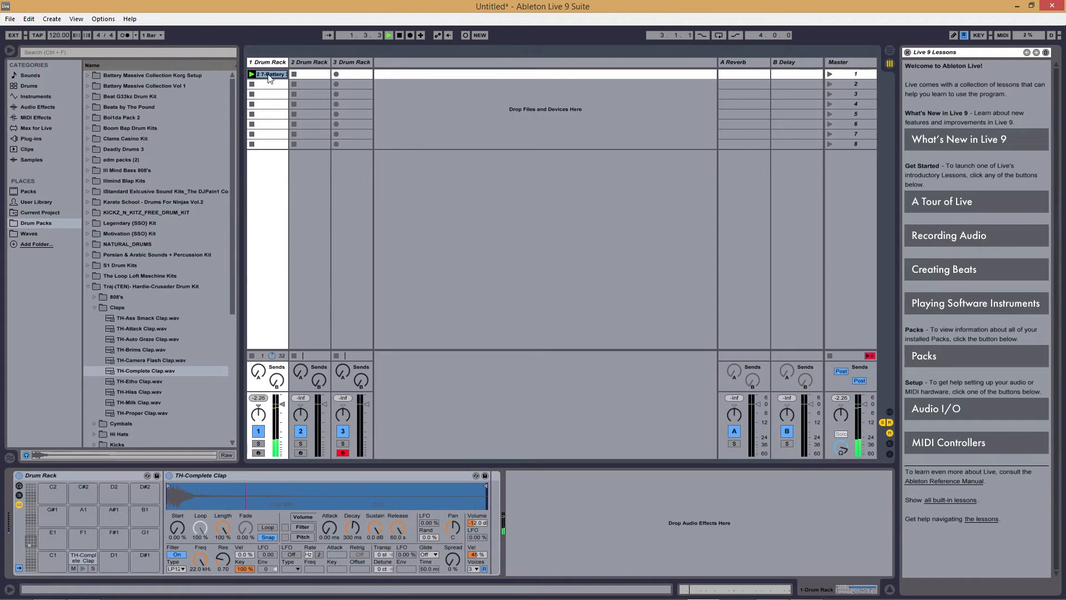
Step: Examine the clap clip's notes and the Drum Rack's C#1 pad, and play the clip back
double_click(271, 74)
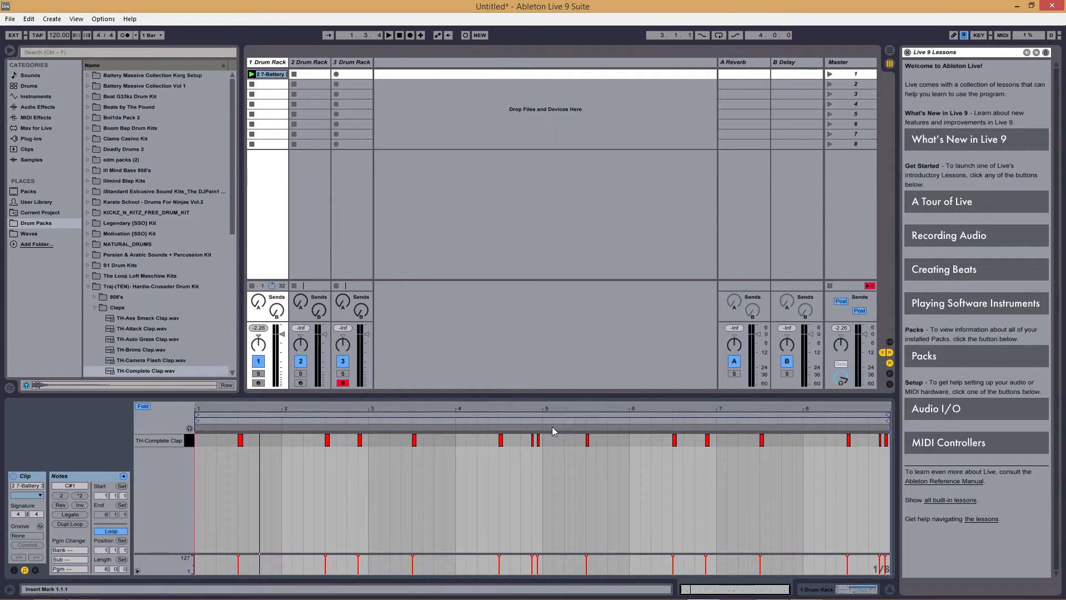
click(273, 62)
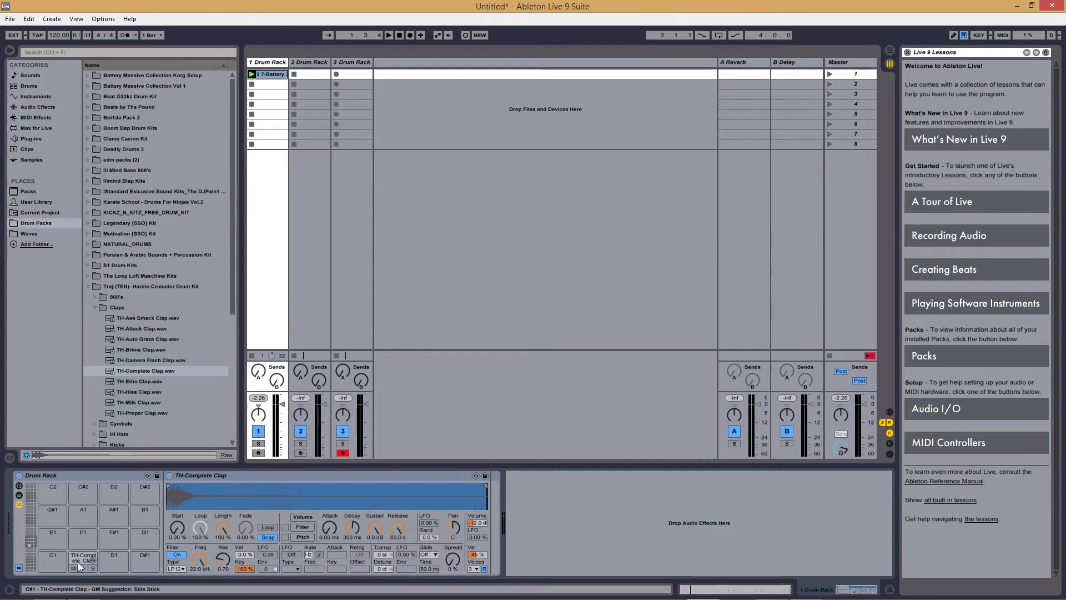
click(280, 74)
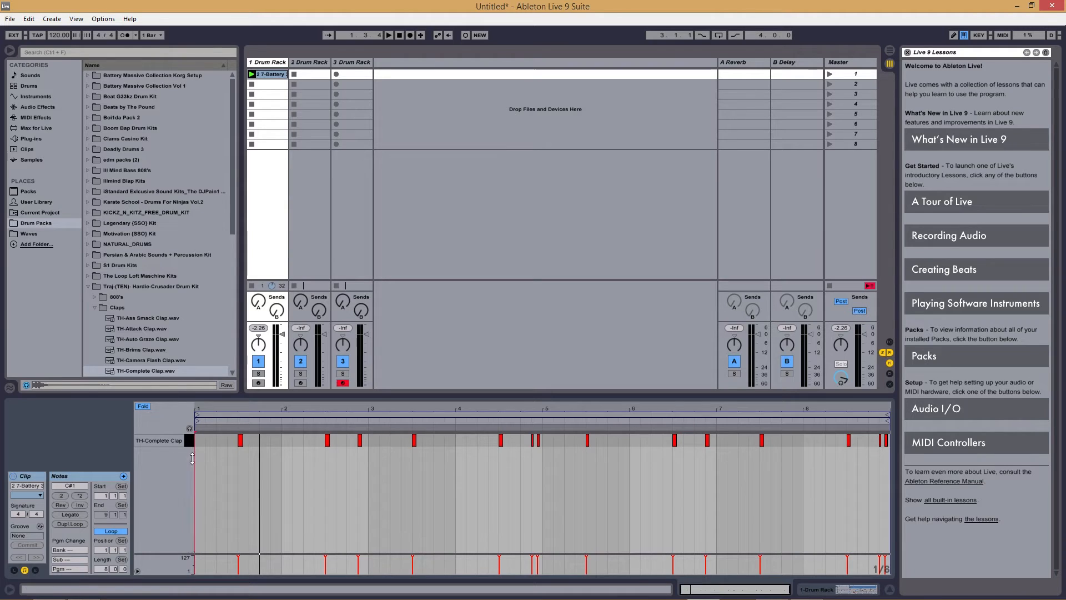
key(space)
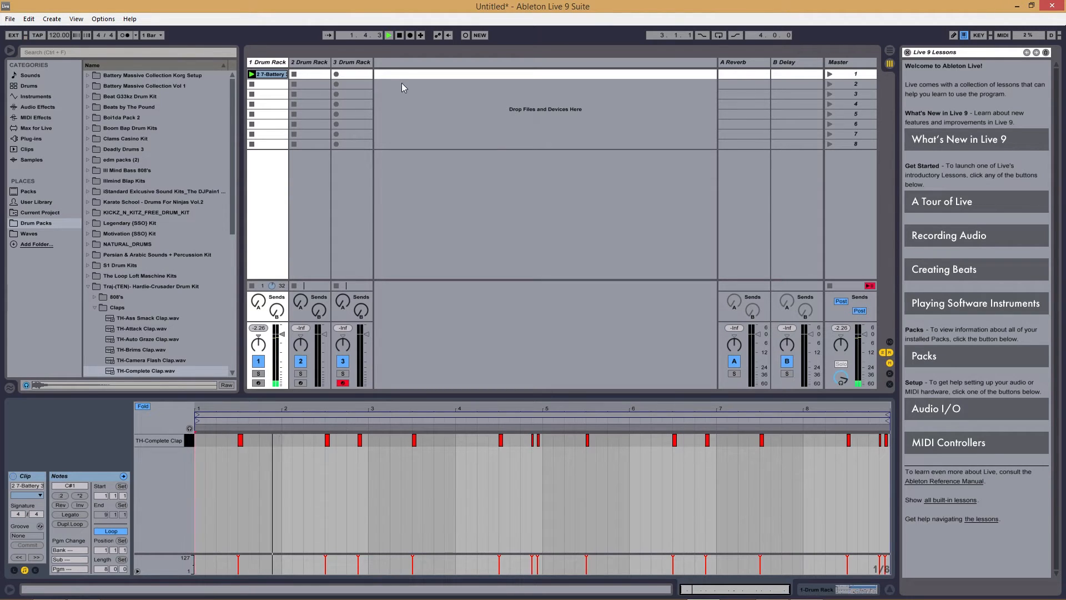
Step: Select the second Drum Rack track and expand the Crusader kit's Kicks folder, stopping playback
click(313, 61)
click(94, 308)
click(95, 308)
key(space)
Step: Audition the kick samples in the Crusader kit's Kicks folder through TH-X is Here Kick
click(145, 320)
click(146, 329)
click(148, 338)
click(148, 348)
scroll(151, 352, down, 1)
click(152, 331)
click(154, 341)
click(154, 350)
click(153, 360)
scroll(153, 360, down, 2)
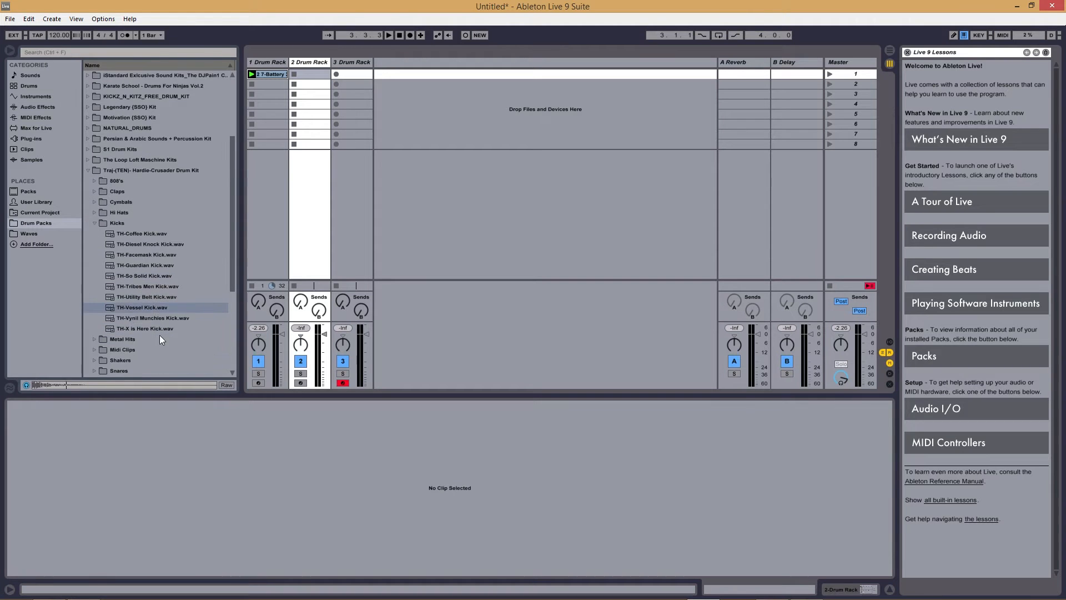
click(156, 318)
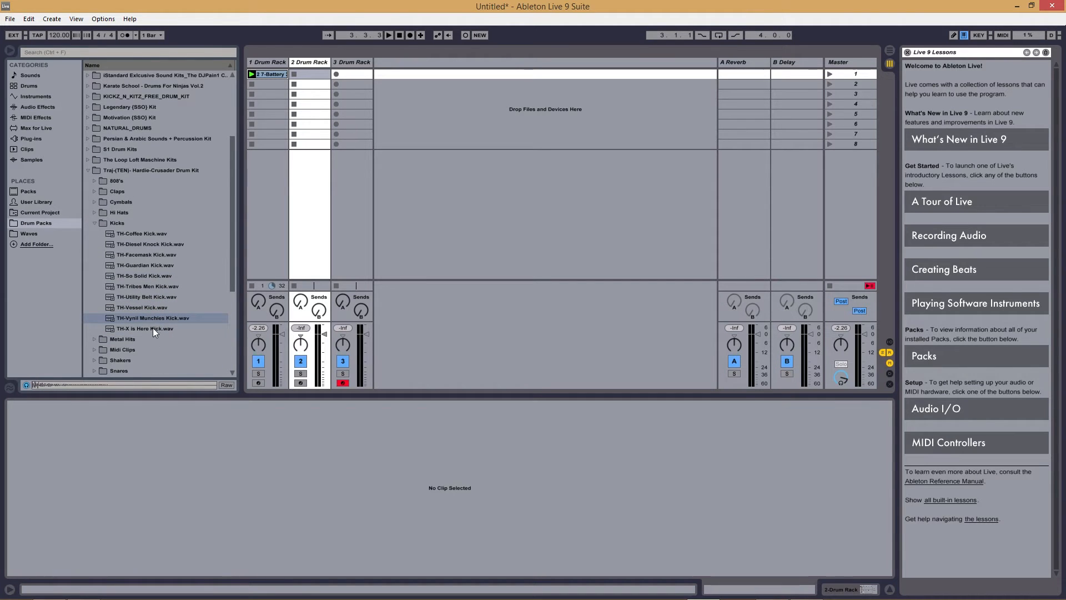
click(153, 328)
Step: Set the input buffer size to 5856 samples in the audio preferences
click(95, 21)
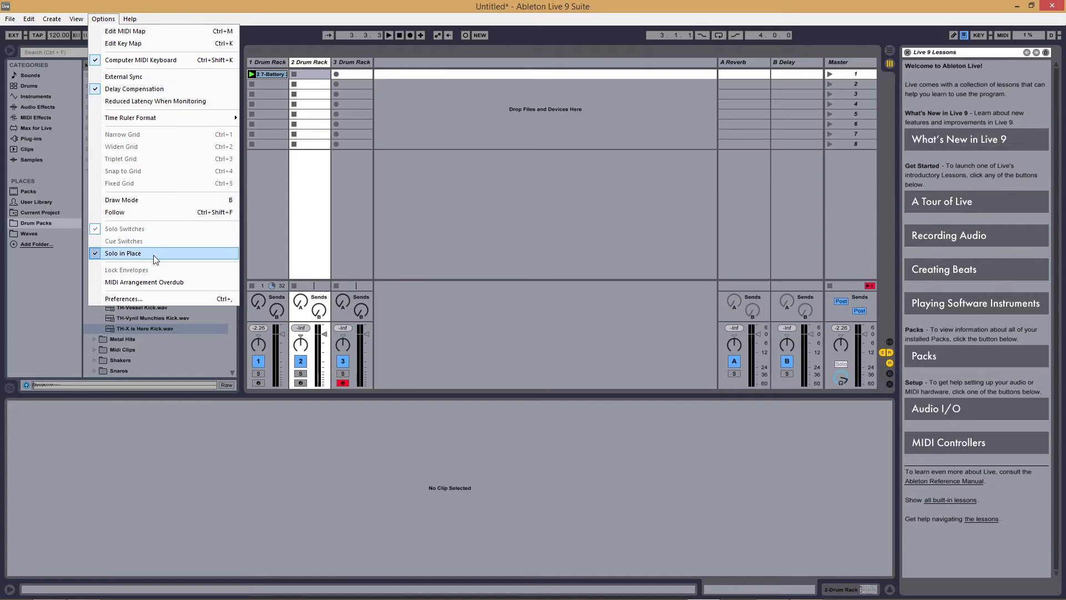
click(138, 294)
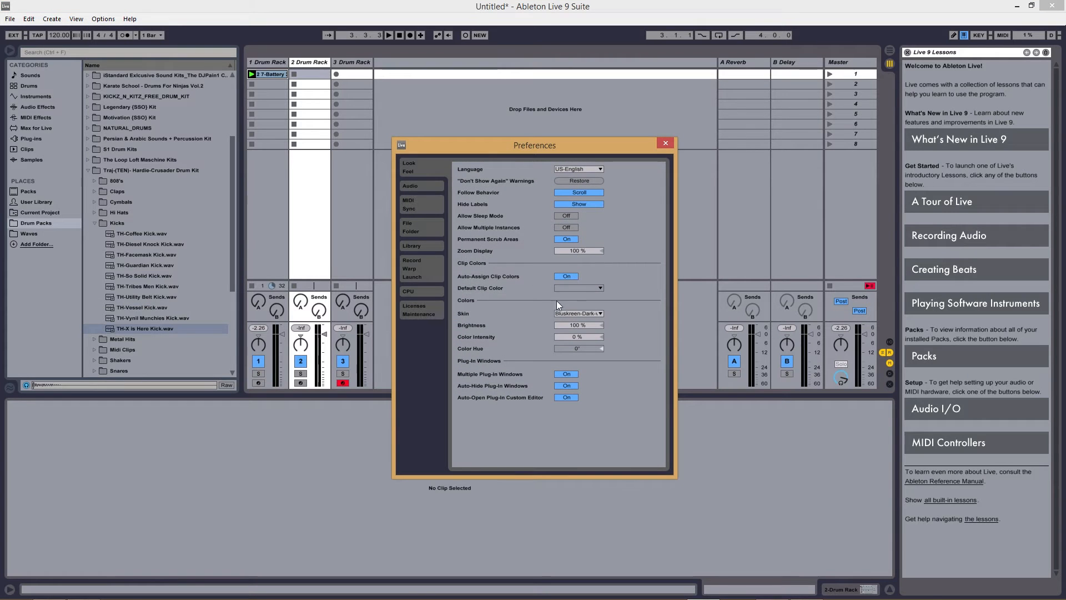
click(416, 204)
click(423, 185)
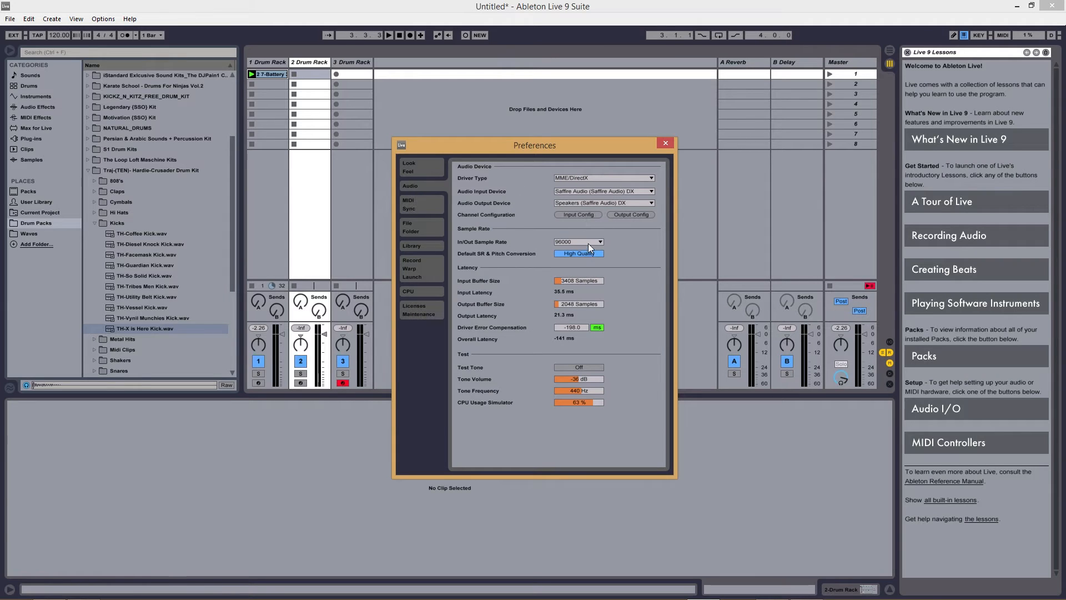
drag(571, 282, 579, 272)
click(666, 142)
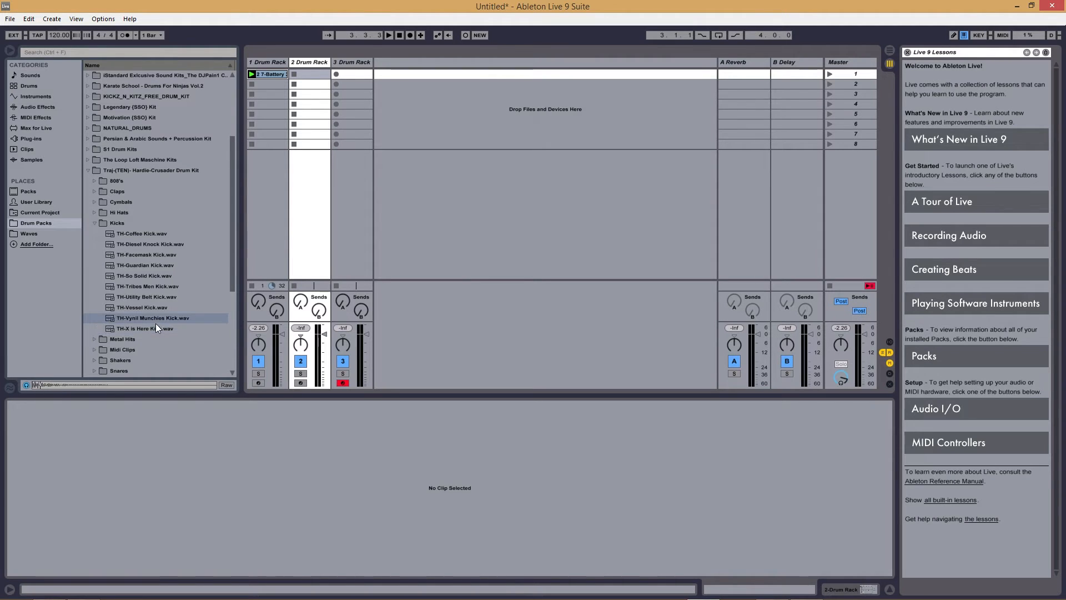
Step: Audition the TH-Diesel Knock, TH-Facemask and TH-Guardian kick samples
click(149, 246)
click(150, 255)
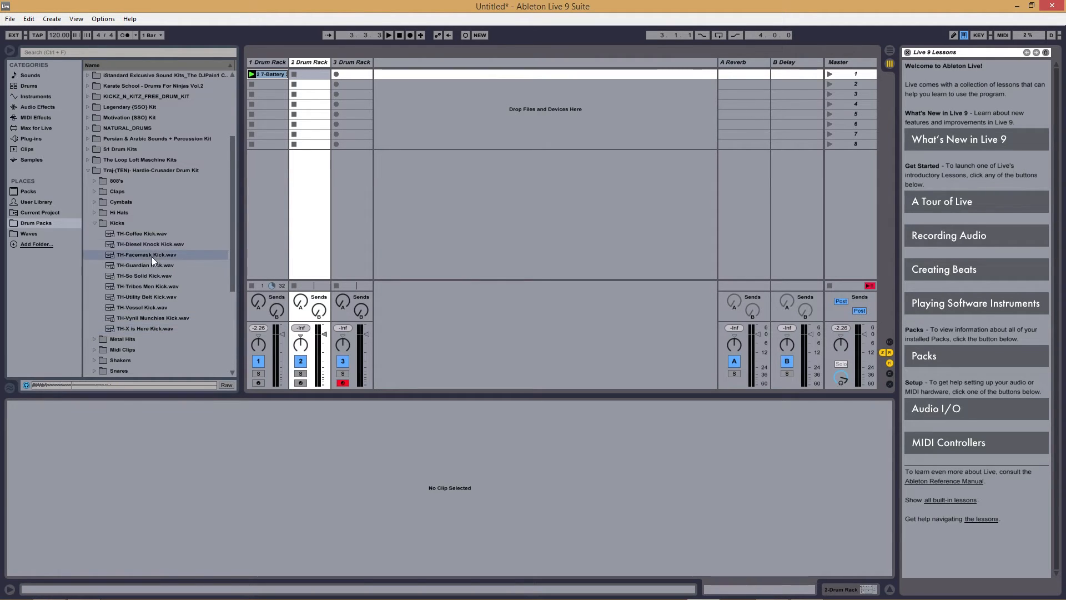
click(149, 266)
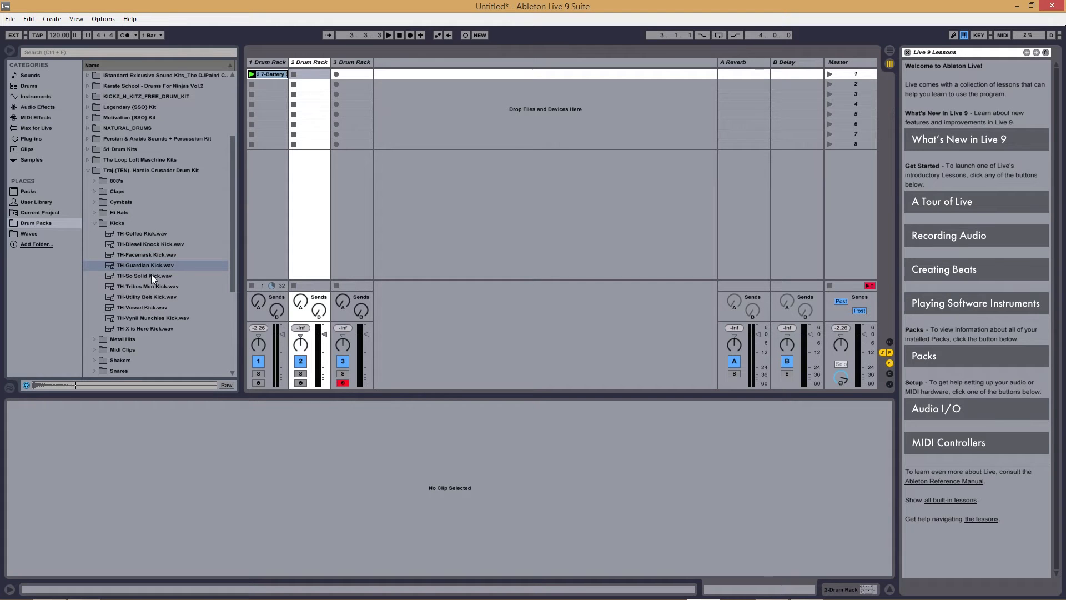
Step: Increase the output buffer size in the audio preferences
click(103, 19)
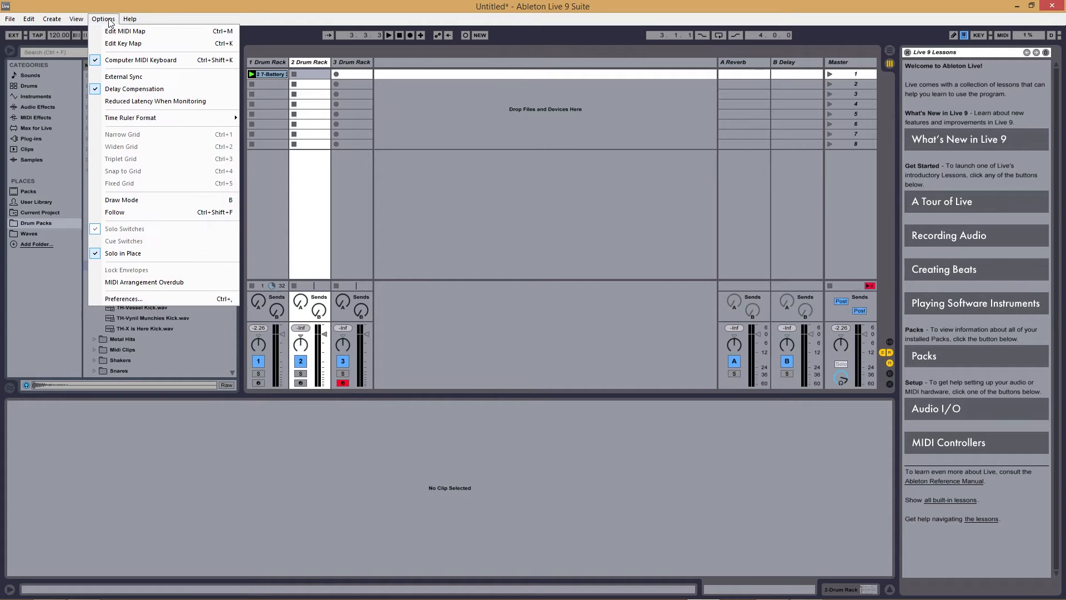
click(130, 303)
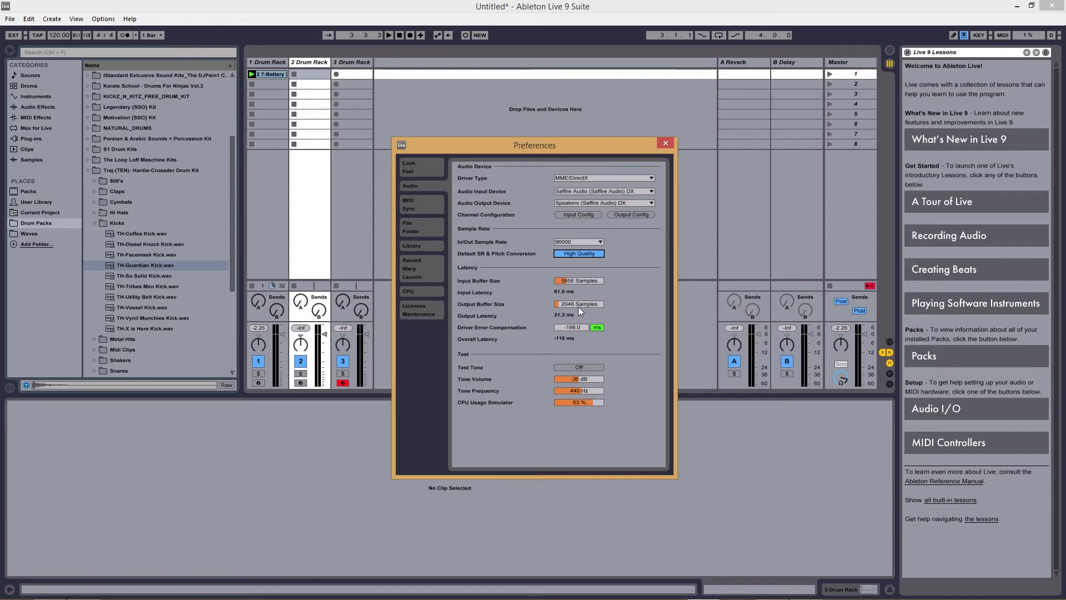
drag(578, 303, 579, 289)
click(666, 143)
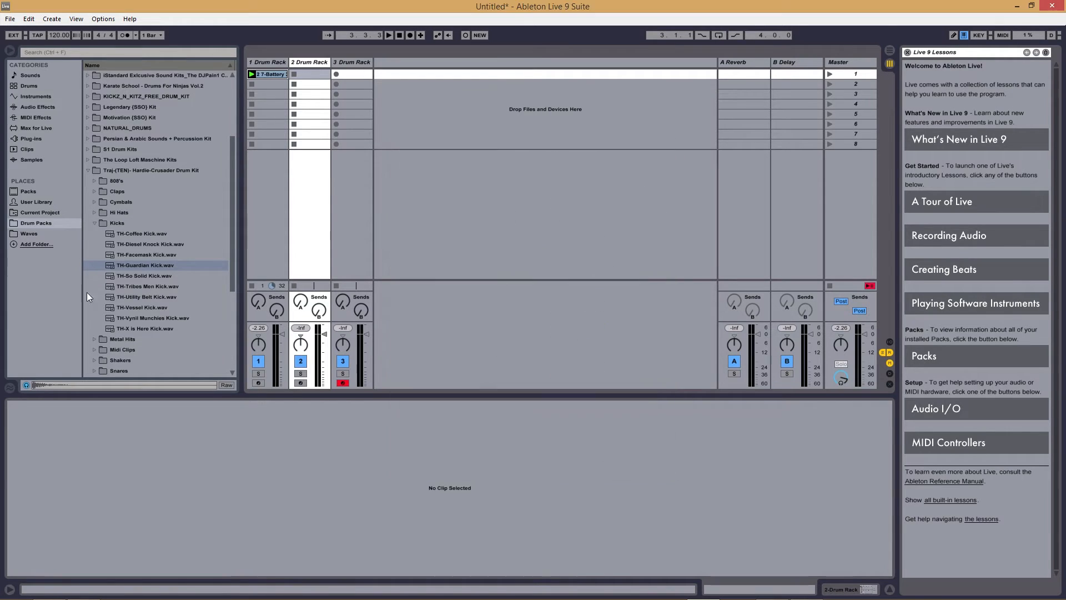
Step: Audition the TH-Vessel, TH-Vynil Munchies and TH-X is Here kick samples, returning to TH-Vessel Kick
click(145, 307)
click(151, 318)
click(154, 329)
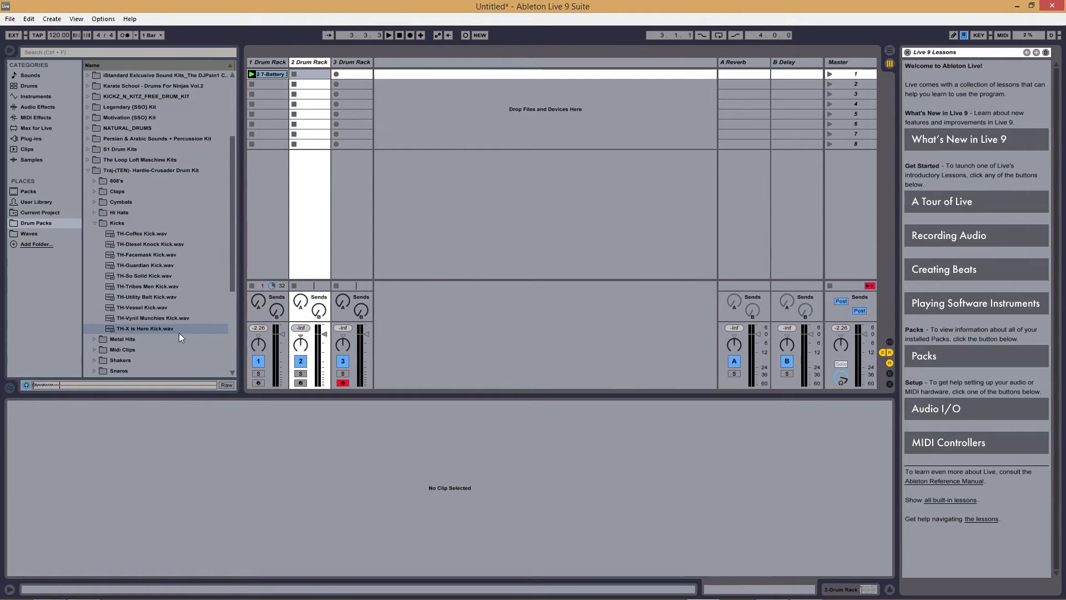
key(Up)
key(Up)
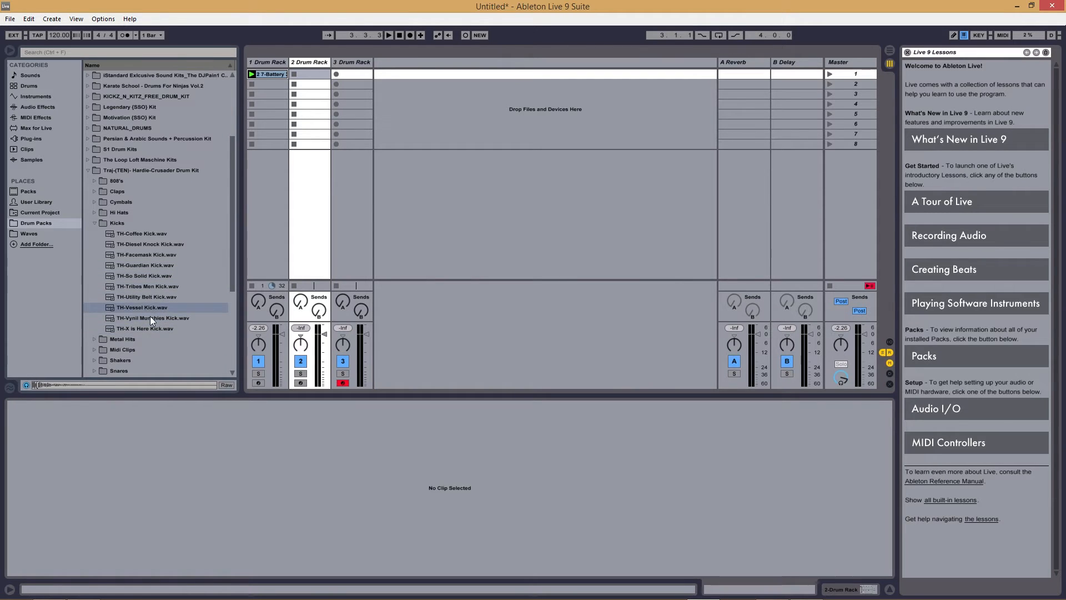
Step: Load TH-Vessel Kick onto the C#1 pad of the second track's Drum Rack
click(308, 65)
click(307, 63)
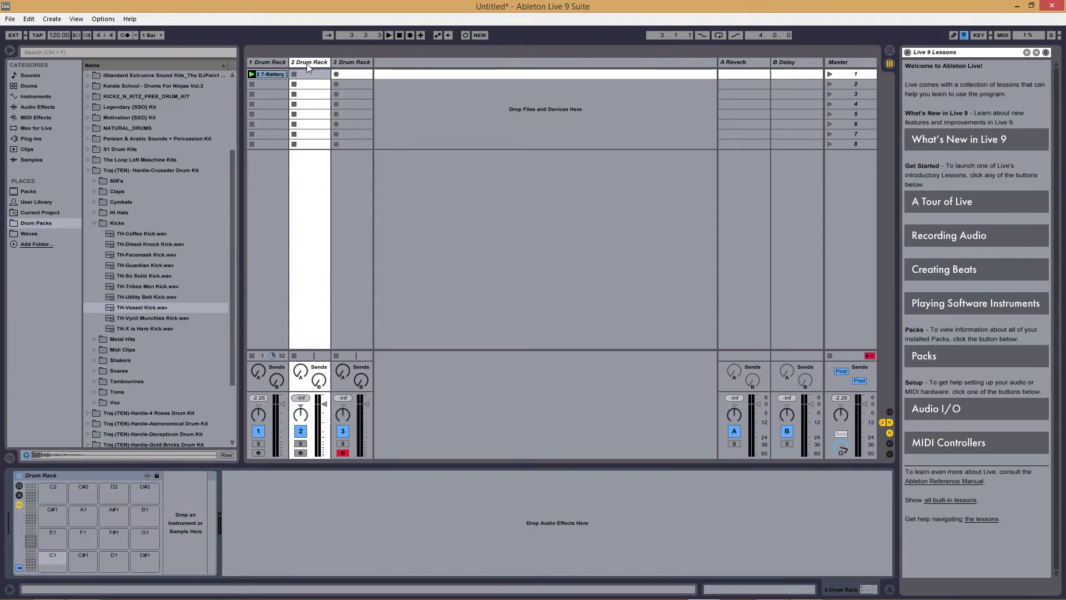
drag(140, 307, 89, 564)
Step: Add The Choppa Triple Ending 2 from File Explorer's 120 Bpm Kicks folder to the first clip slot of the second Drum Rack track
click(1018, 6)
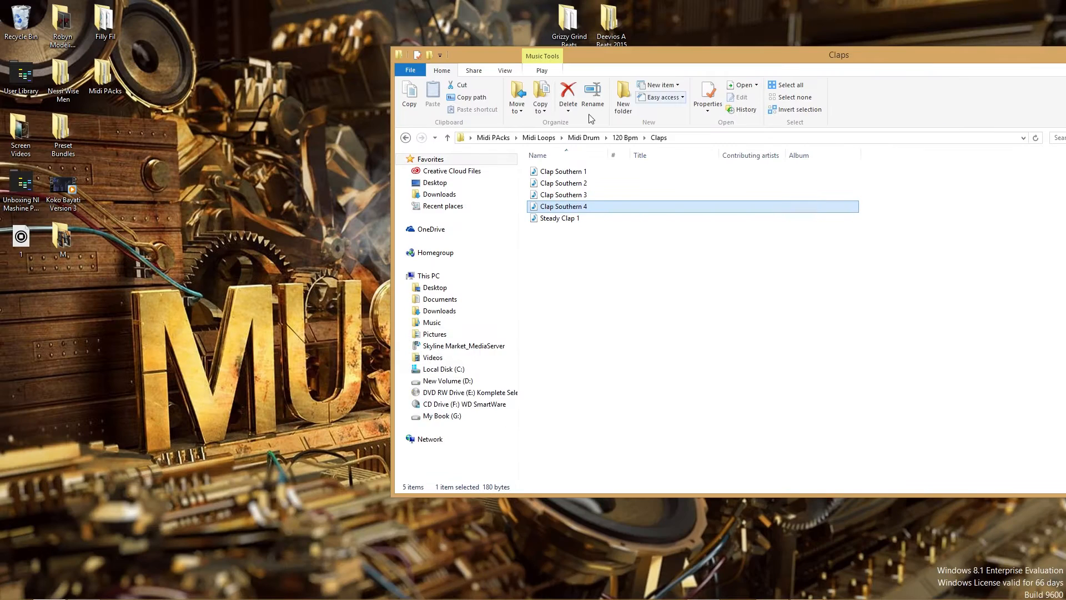
click(406, 138)
double_click(545, 206)
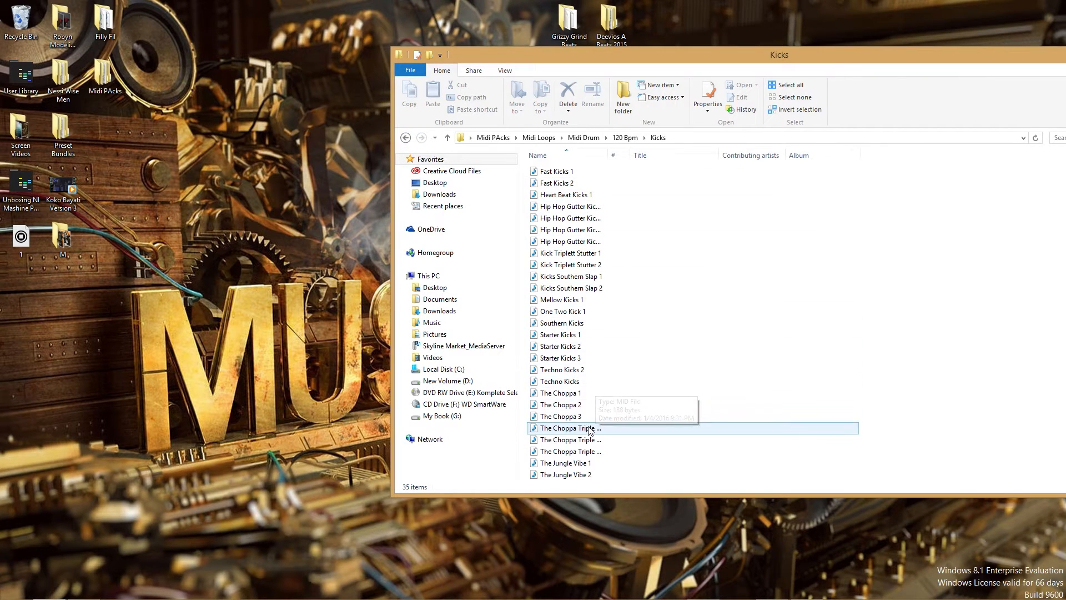
scroll(597, 389, down, 3)
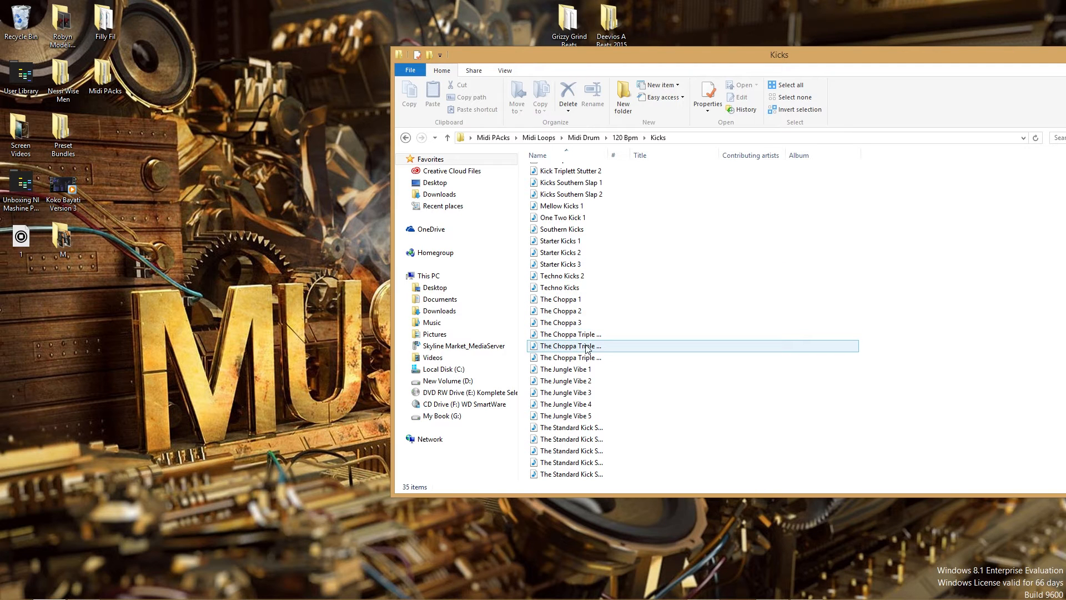
drag(609, 155, 644, 155)
drag(581, 345, 320, 78)
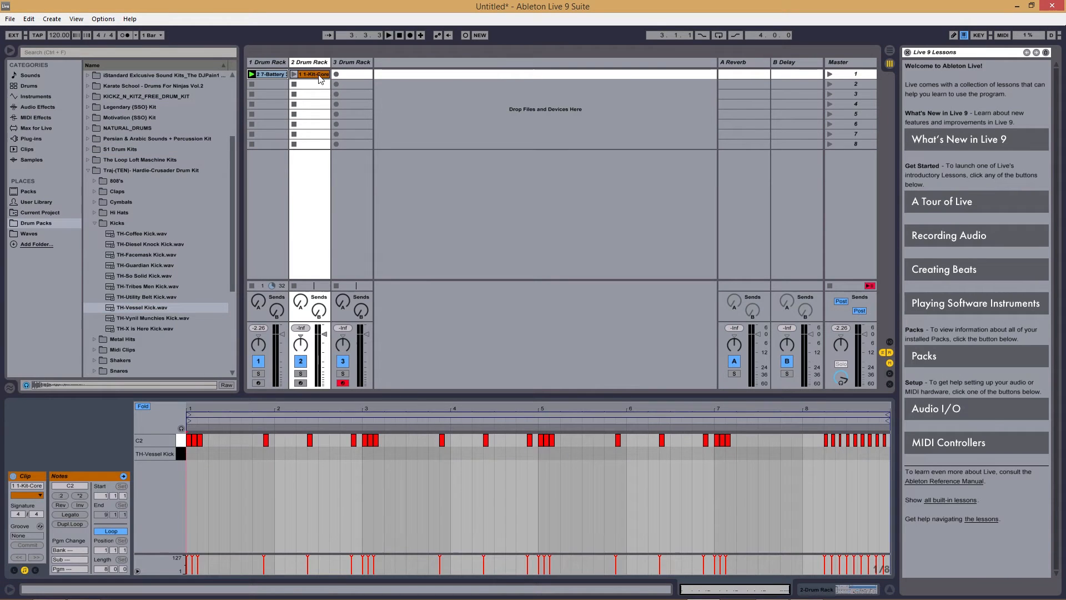
Step: Launch the kick clip, move all its notes from C2 to the TH-Vessel Kick row at C#1, and play it
click(294, 74)
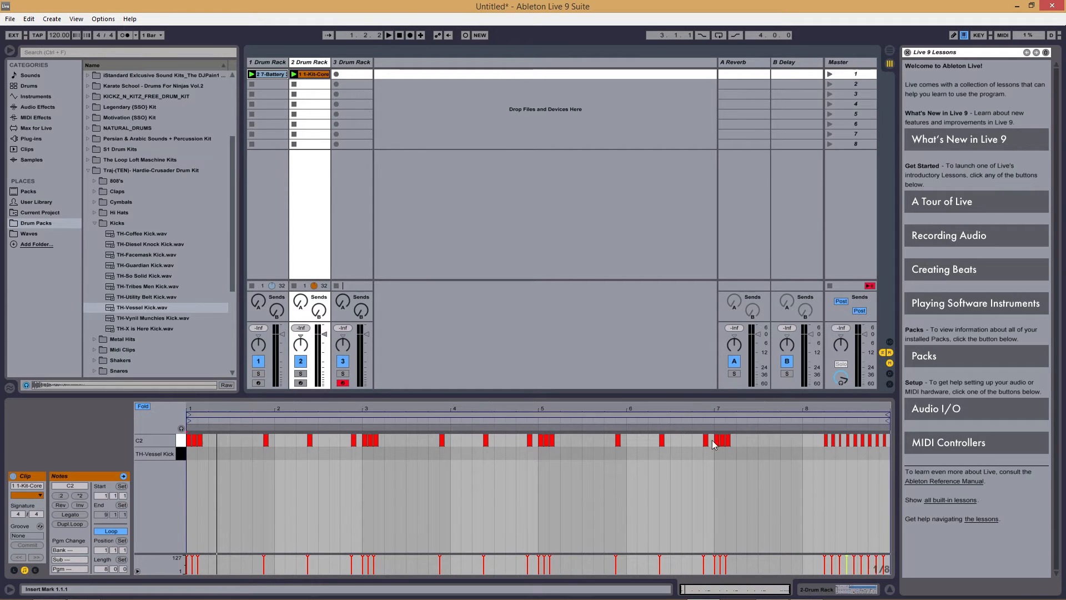
key(shift+Tab)
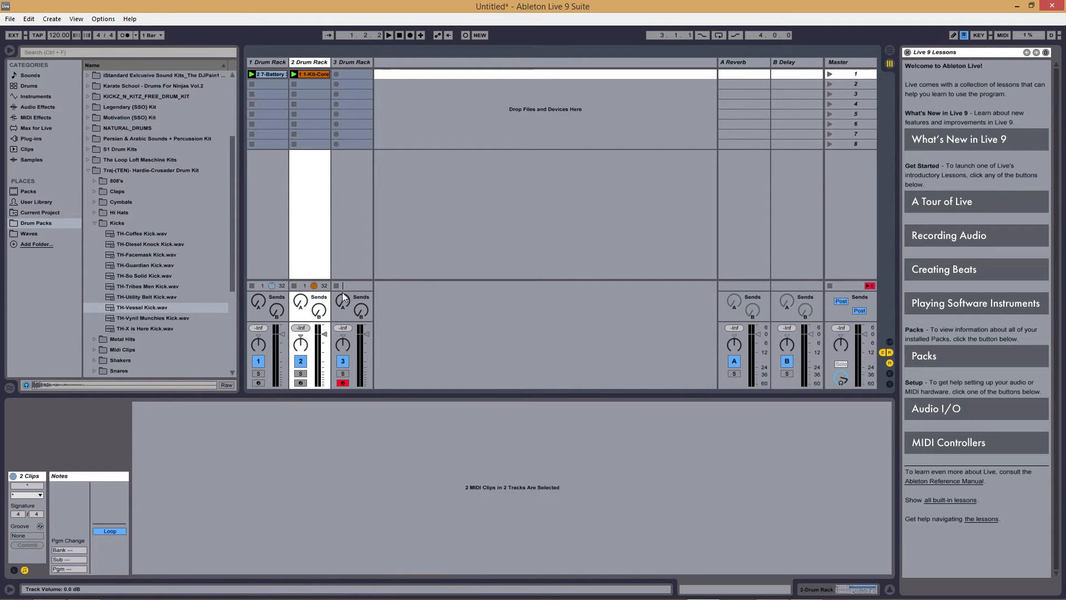
click(326, 74)
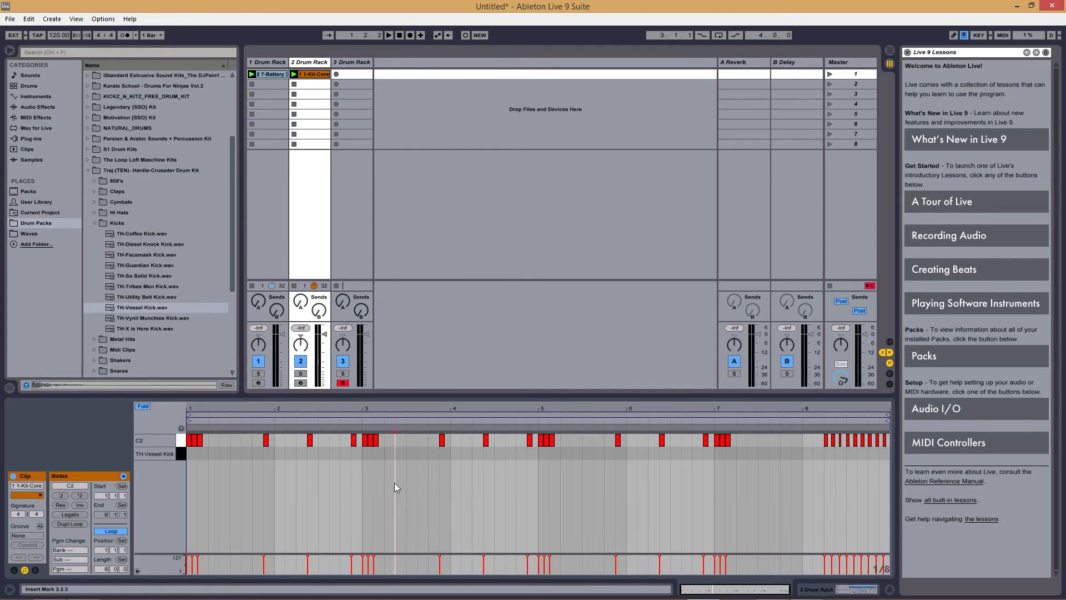
click(395, 482)
click(180, 437)
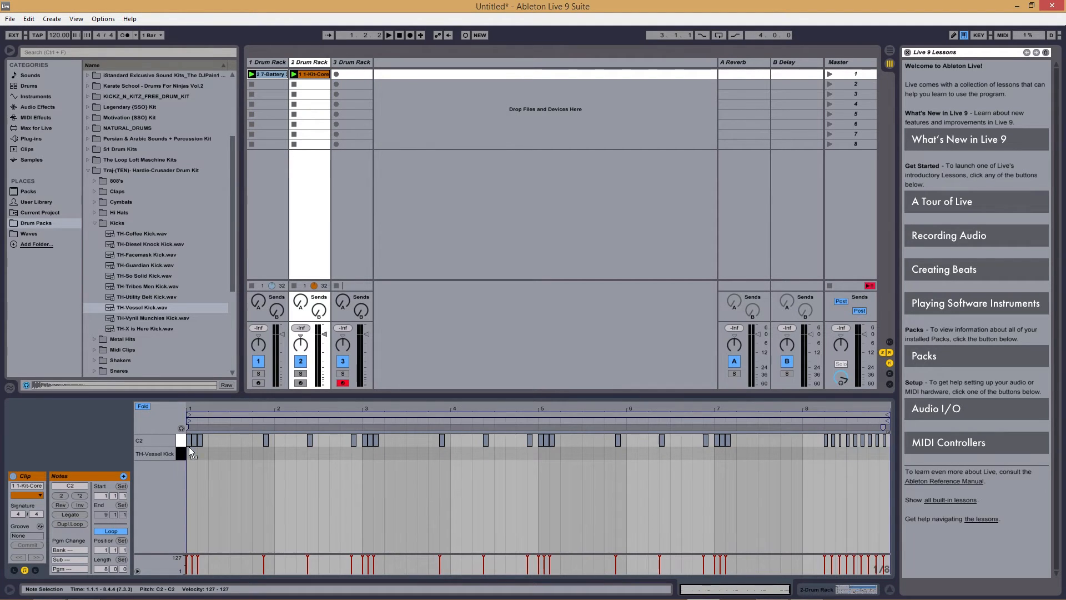
drag(189, 444, 189, 454)
key(space)
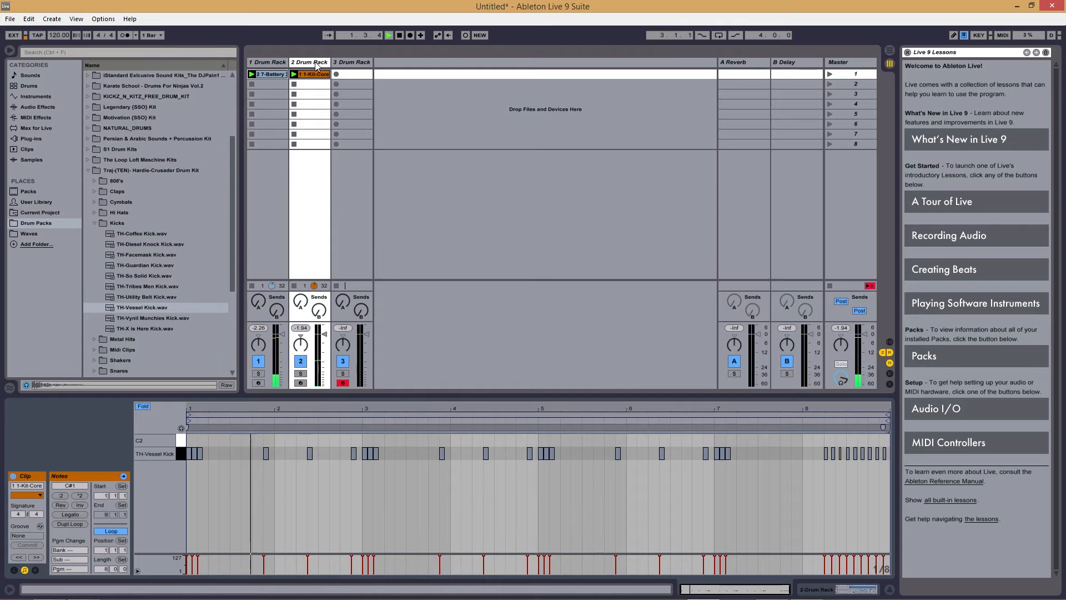
Step: Audition more kicks from the Crusader kit and replace the C#1 pad's sample in the second Drum Rack with TH-So Solid Kick
click(142, 317)
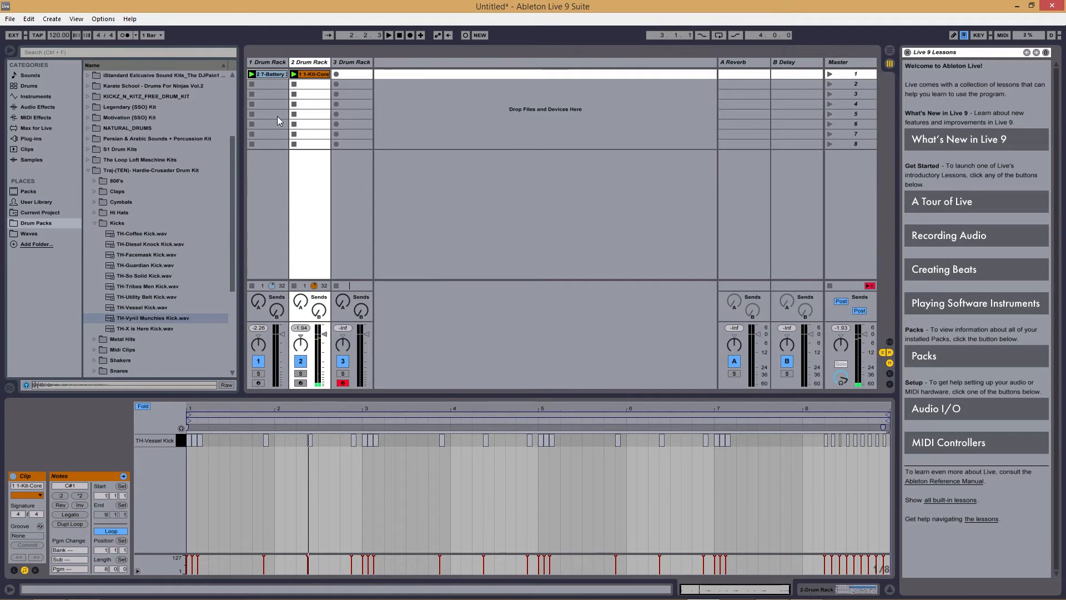
click(302, 64)
click(151, 246)
click(152, 255)
click(148, 265)
click(148, 275)
click(149, 285)
click(151, 276)
drag(149, 275, 84, 559)
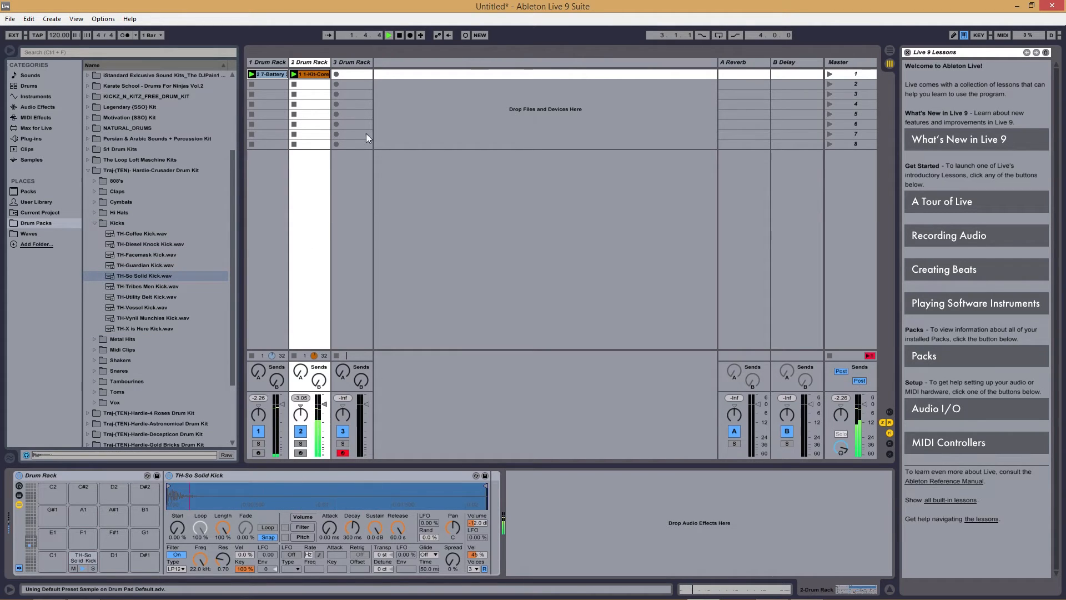
Step: Add the Kicks Southern Slap 2 MIDI file from File Explorer to the second clip slot of the second Drum Rack track and launch it
click(1017, 6)
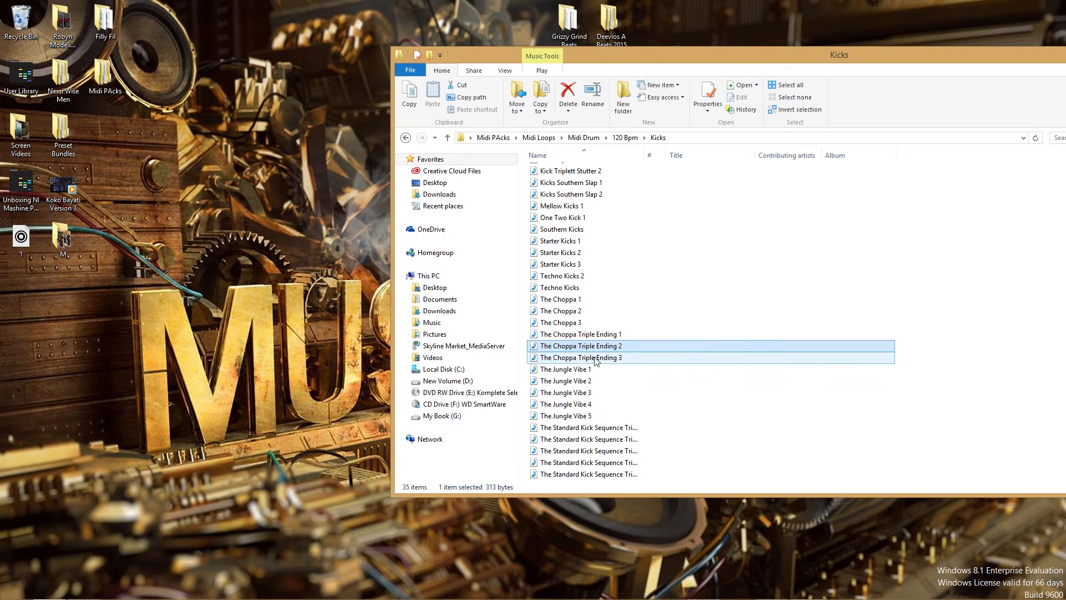
mouse_move(653, 596)
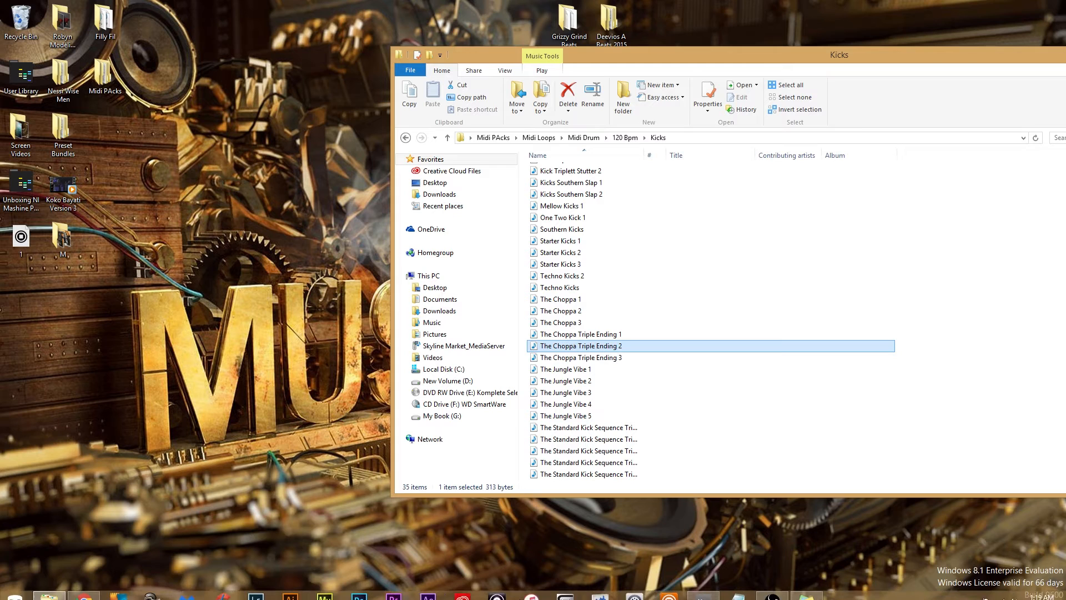
click(703, 588)
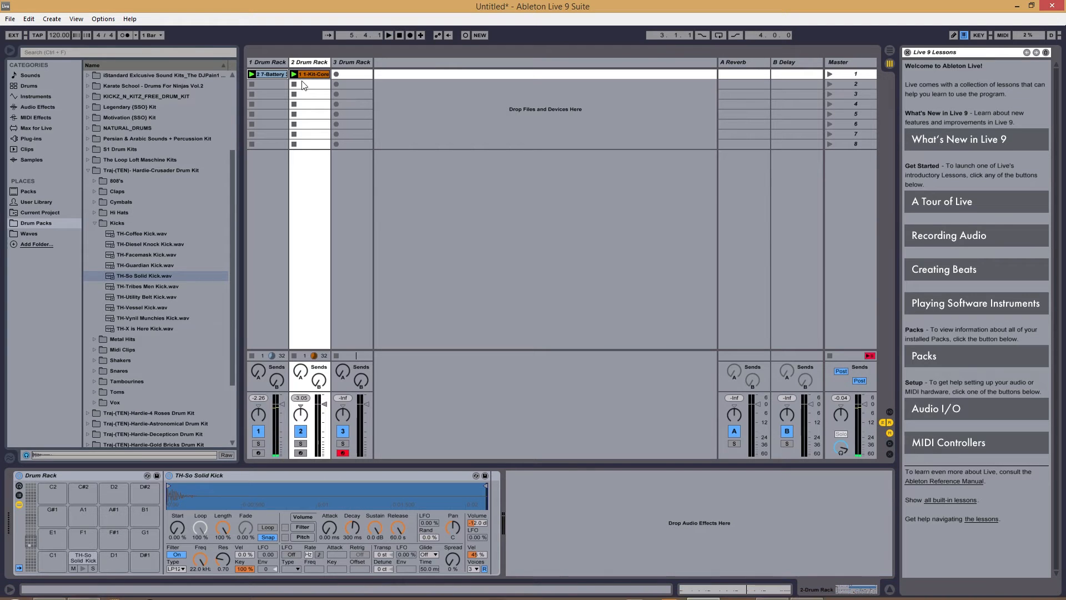
double_click(319, 76)
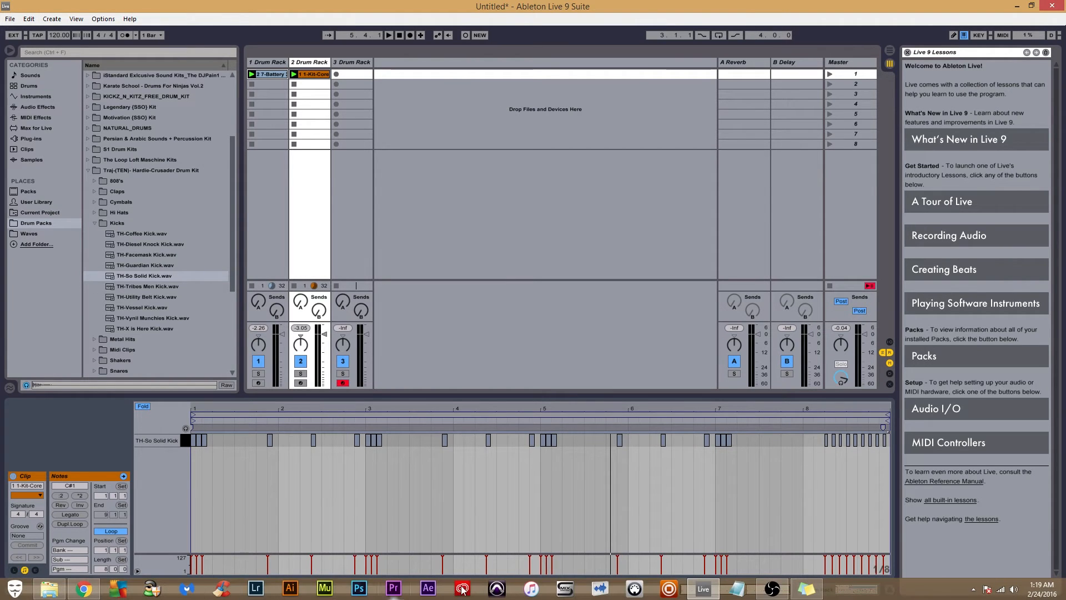
click(703, 589)
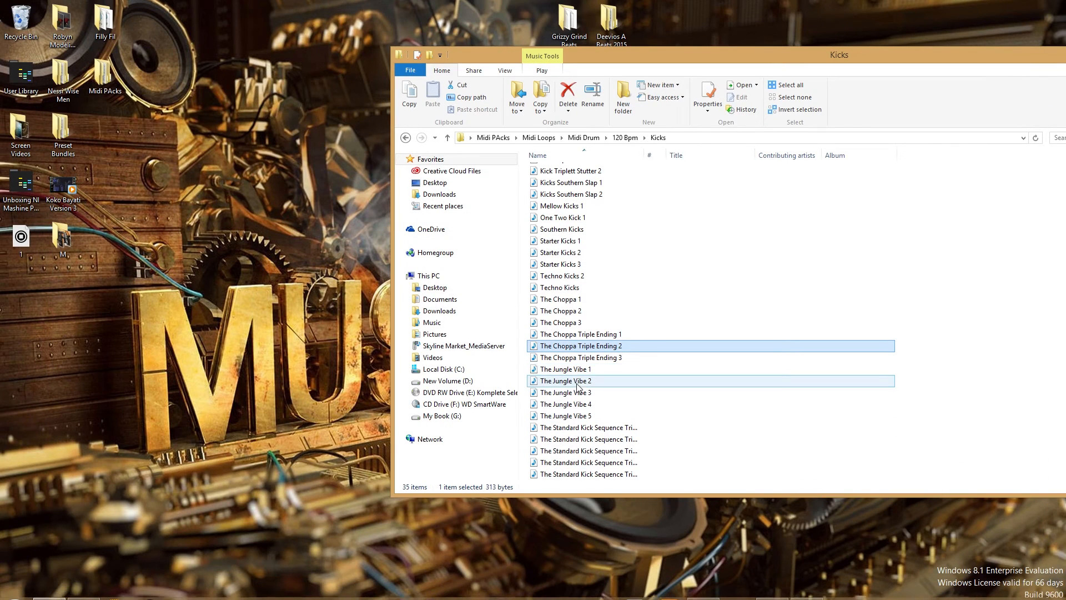
drag(578, 199, 310, 90)
key(Return)
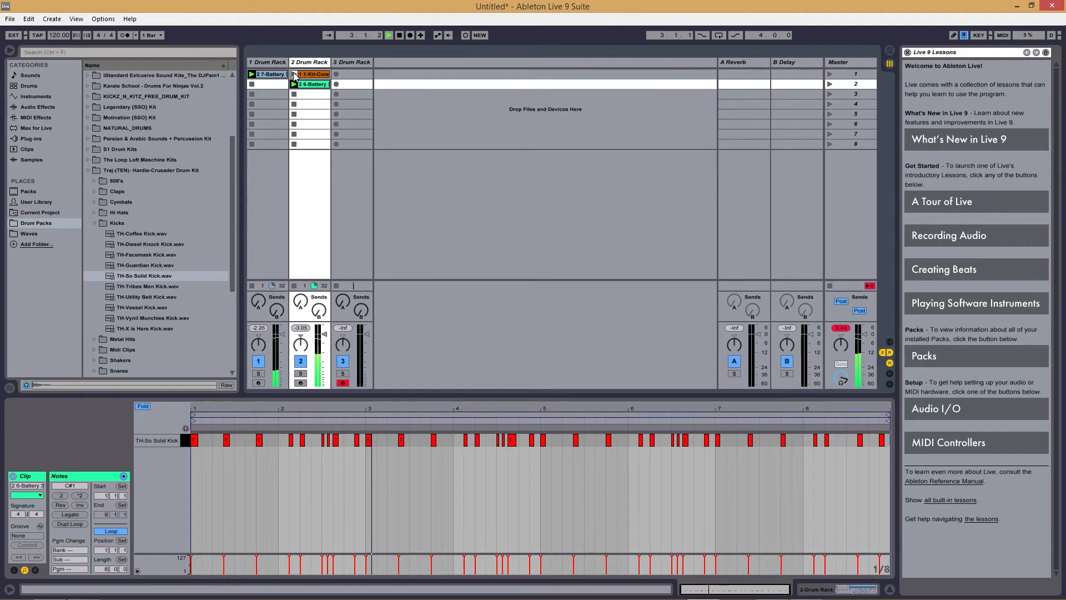
Step: Relaunch the first kick clip on the second Drum Rack track and inspect the second kick clip's notes
click(294, 75)
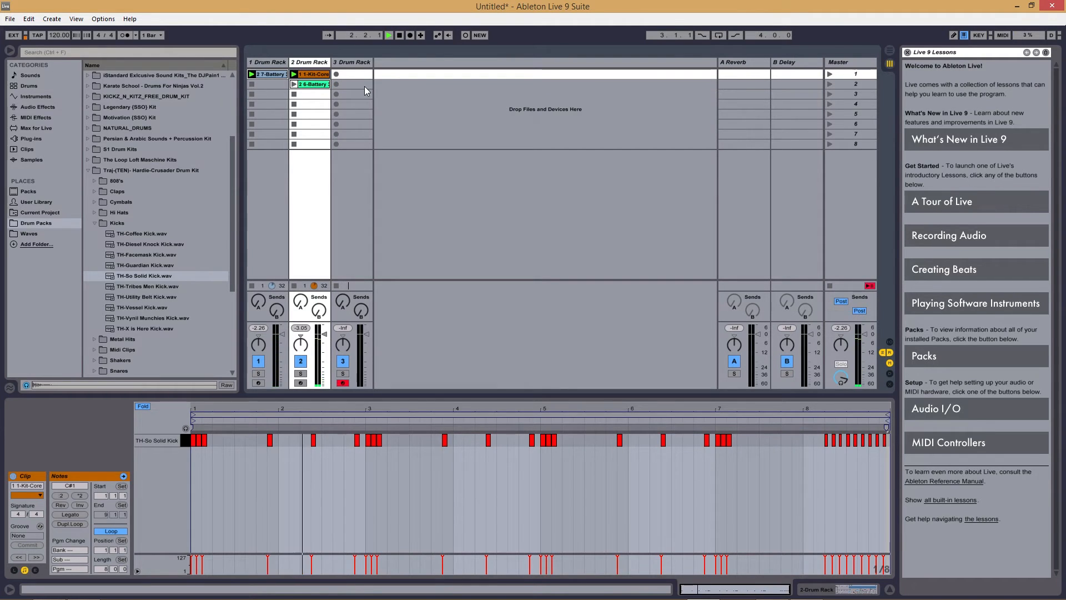
click(319, 85)
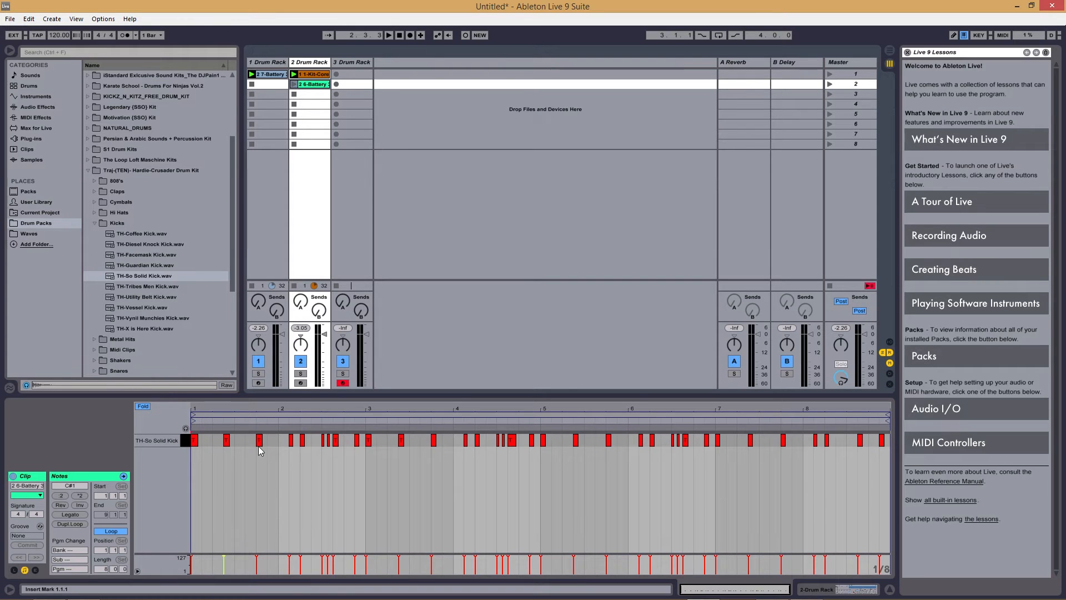
drag(344, 411, 429, 448)
double_click(415, 445)
double_click(415, 440)
drag(387, 414, 436, 410)
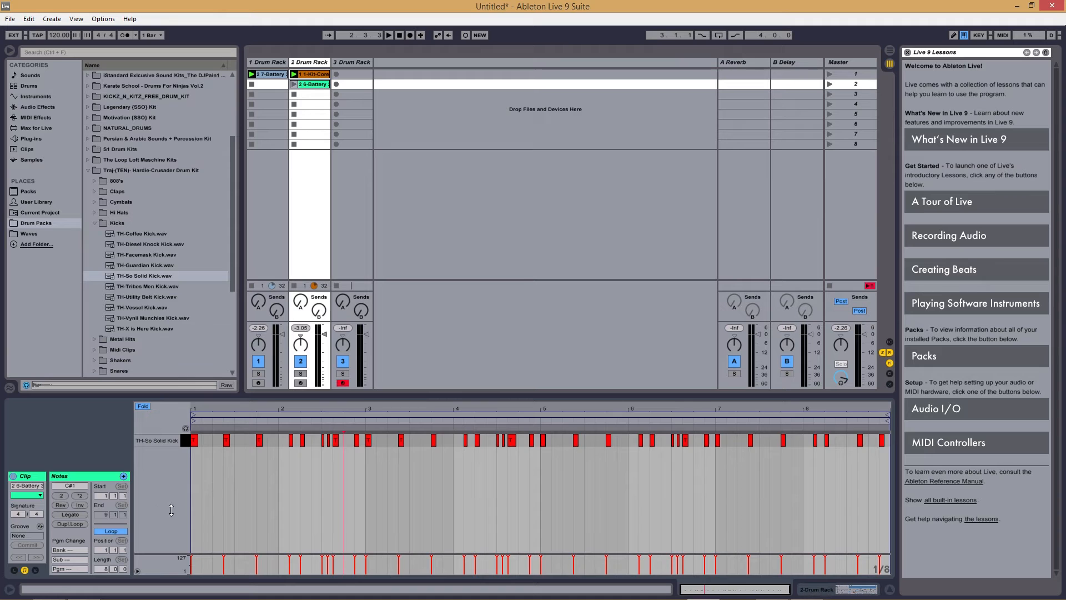
Step: Play the clap and kick clips together while viewing the first kick clip's notes, and stop playback
key(space)
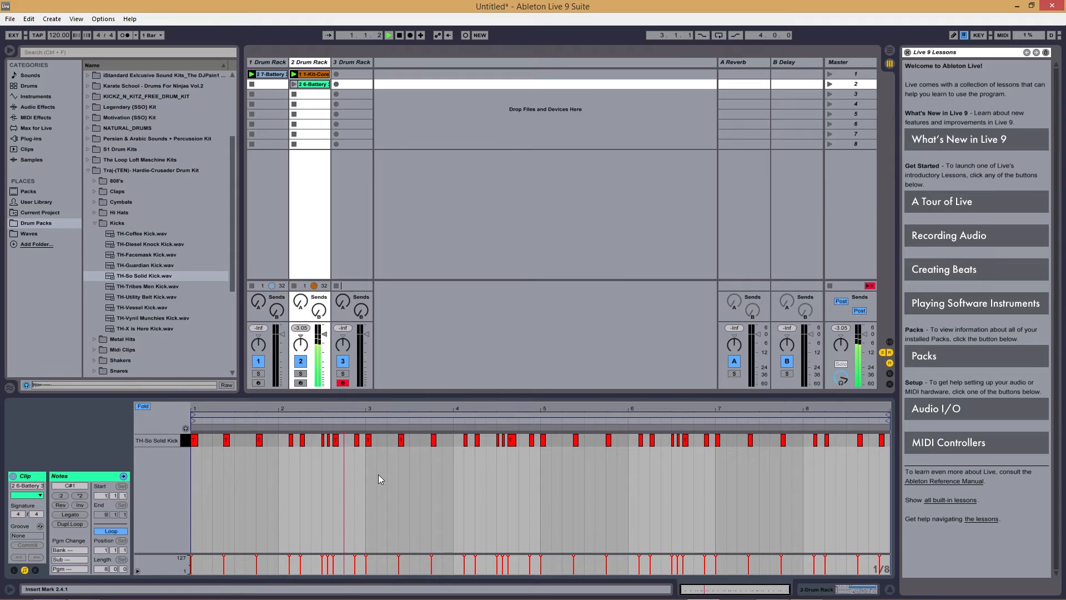
click(313, 75)
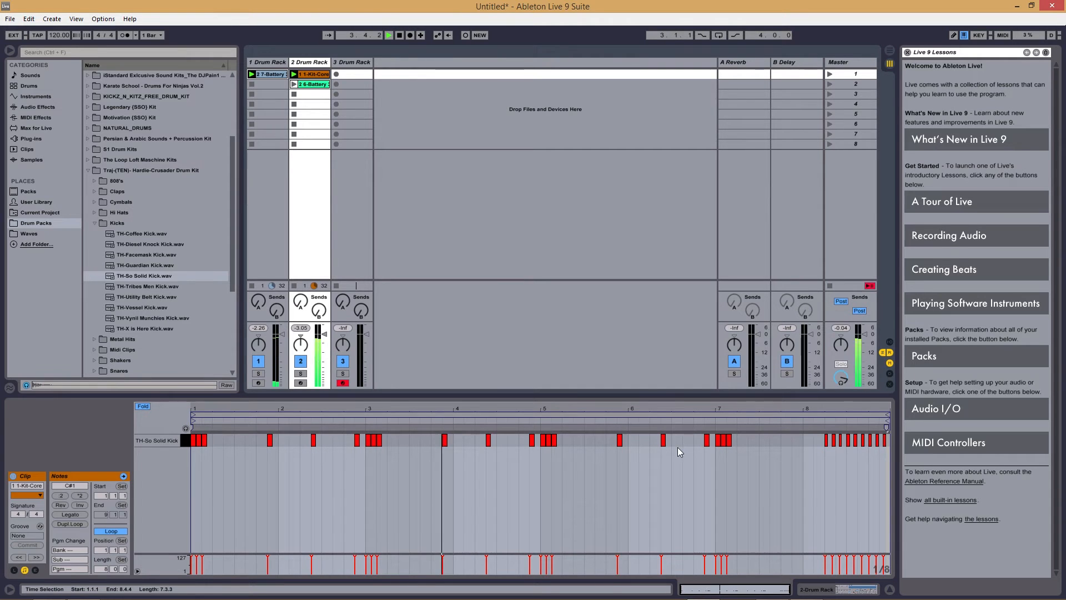
right_click(320, 74)
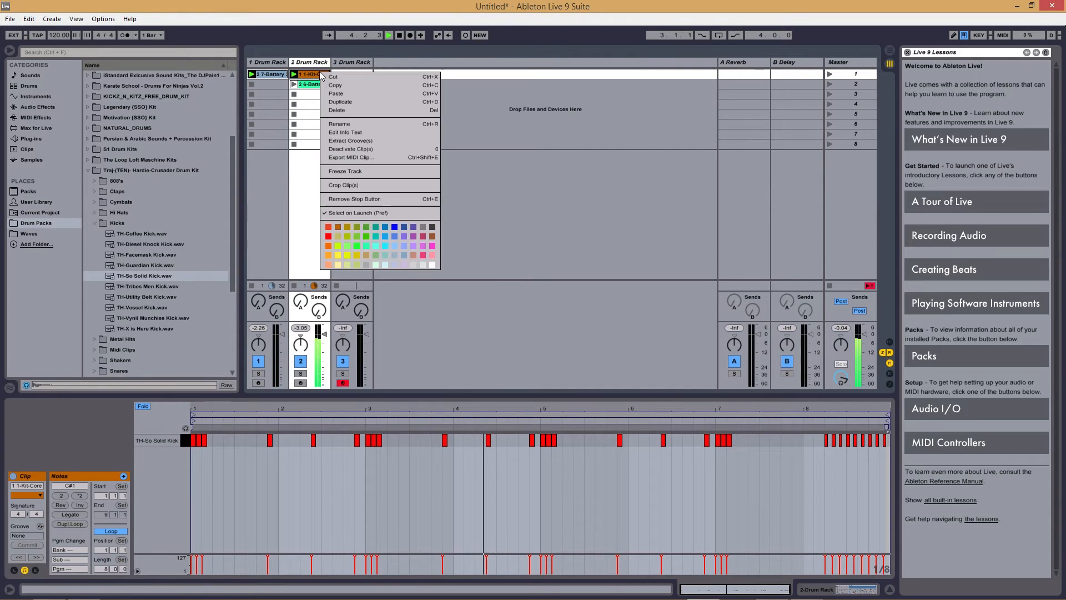
click(610, 221)
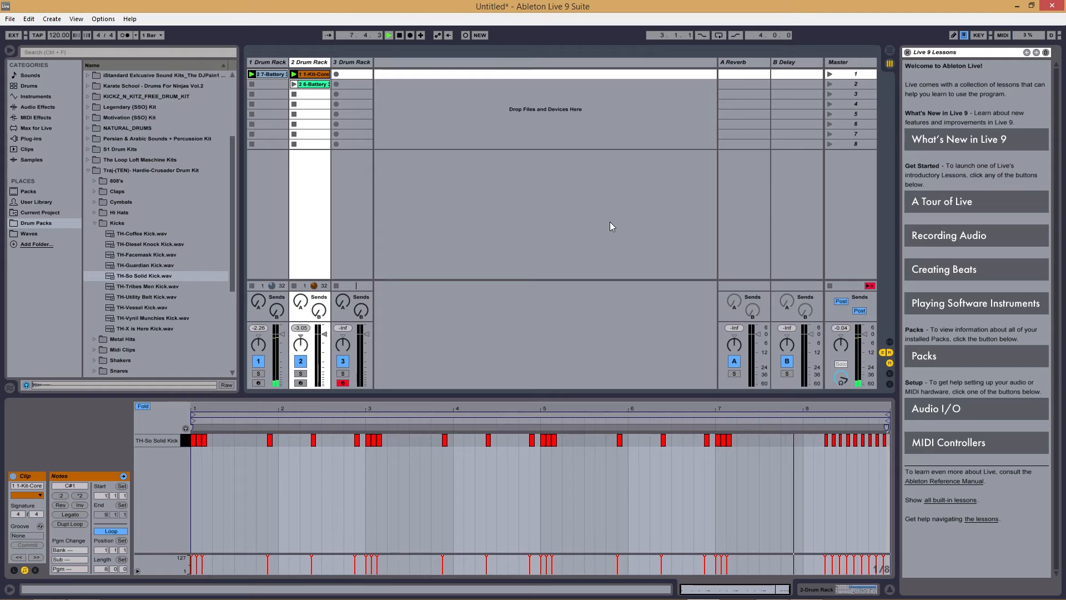
key(space)
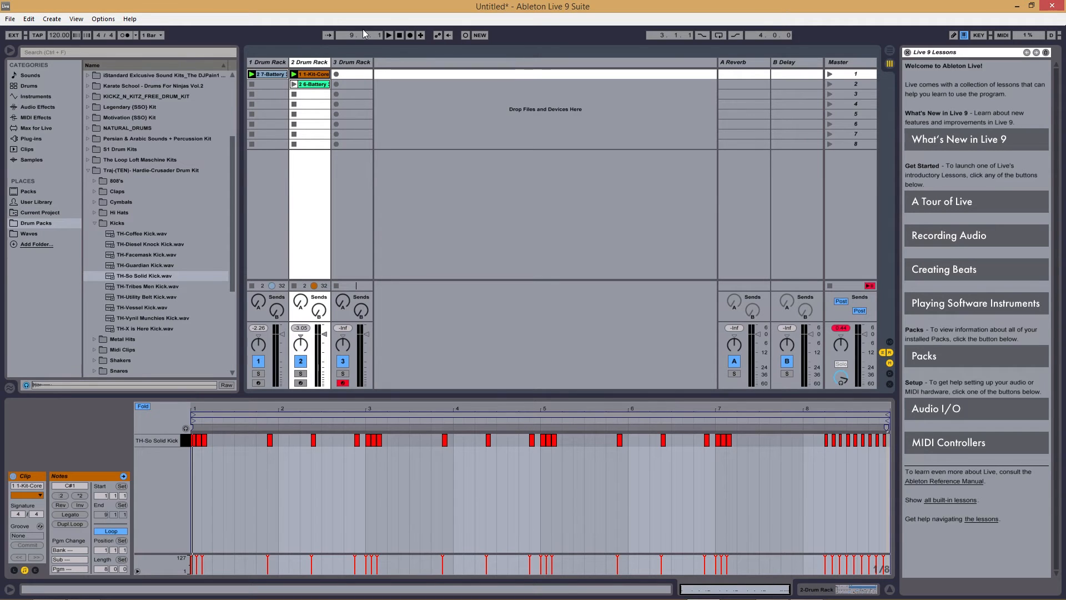
Step: Audition samples in the Crusader kit's Hi Hats folder and load TH-Boom Bap Hat onto the C#1 pad of the third track's Drum Rack
click(366, 63)
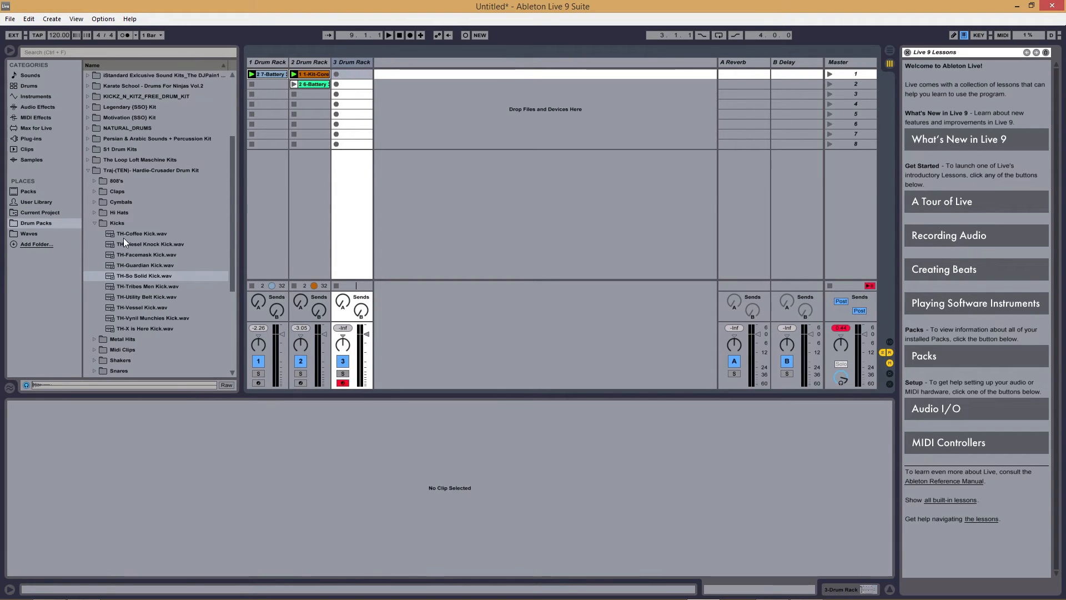
click(95, 224)
click(94, 213)
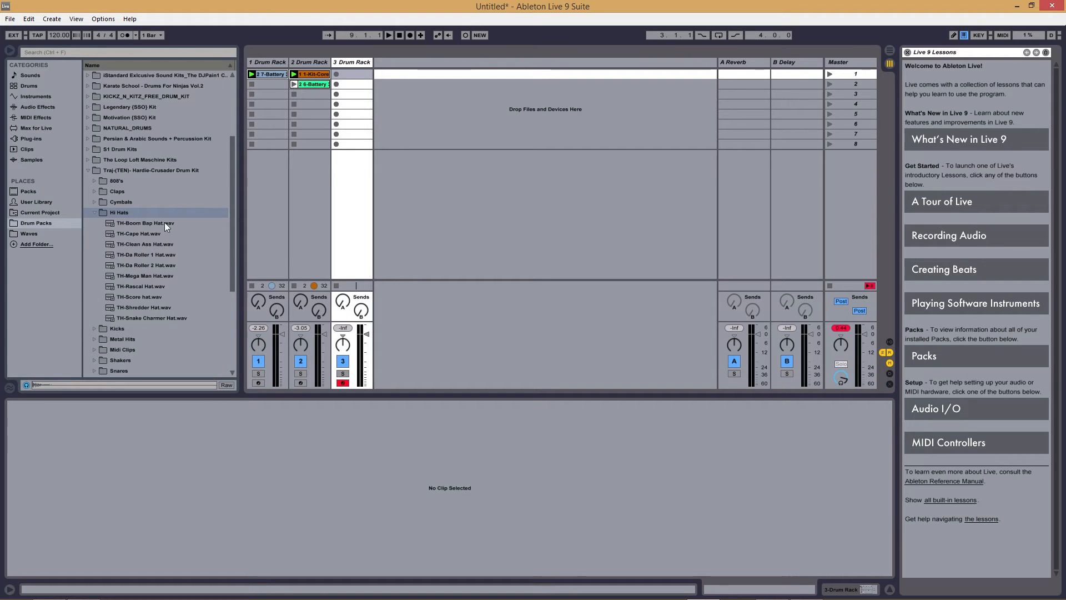
click(158, 222)
click(138, 234)
click(142, 245)
click(143, 225)
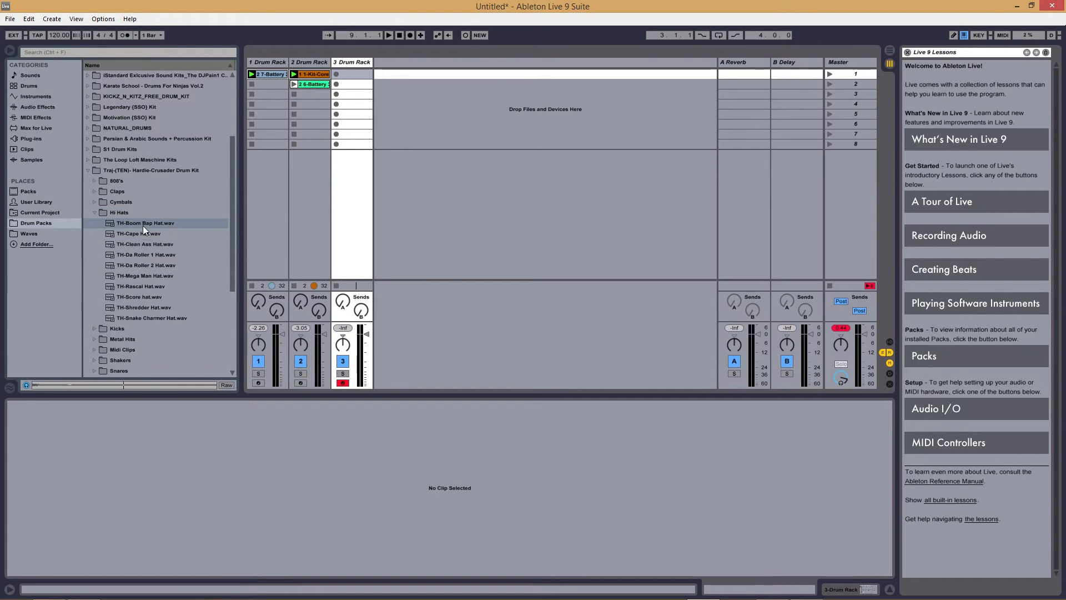
double_click(349, 64)
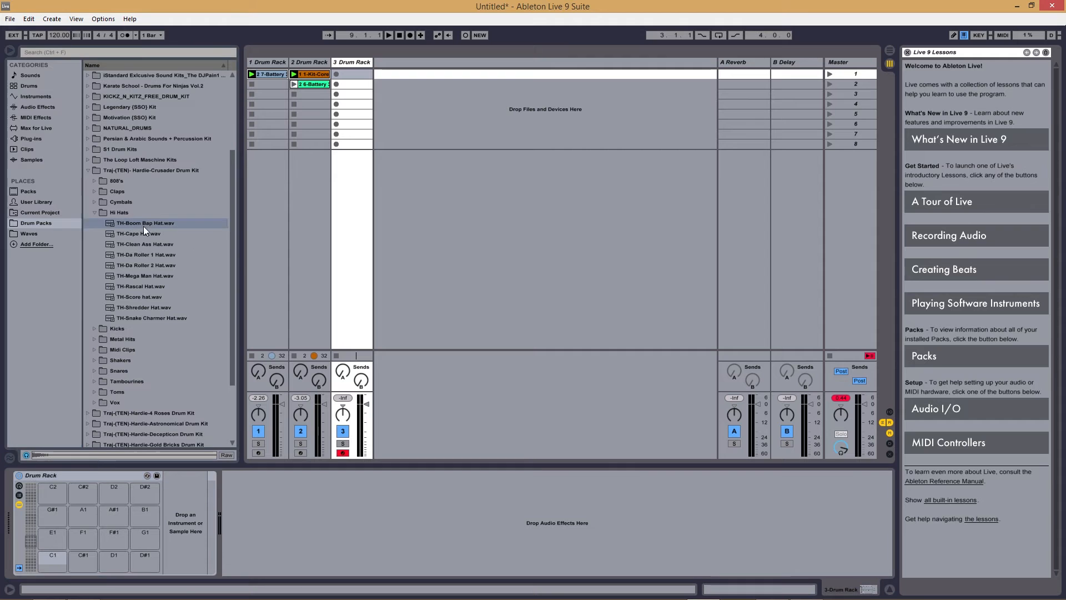
drag(89, 551, 88, 558)
Step: Add the We Them Hats 3 MIDI file from File Explorer's 120 Bpm Hi Hats folder to the third track's first clip slot and launch it
click(1019, 6)
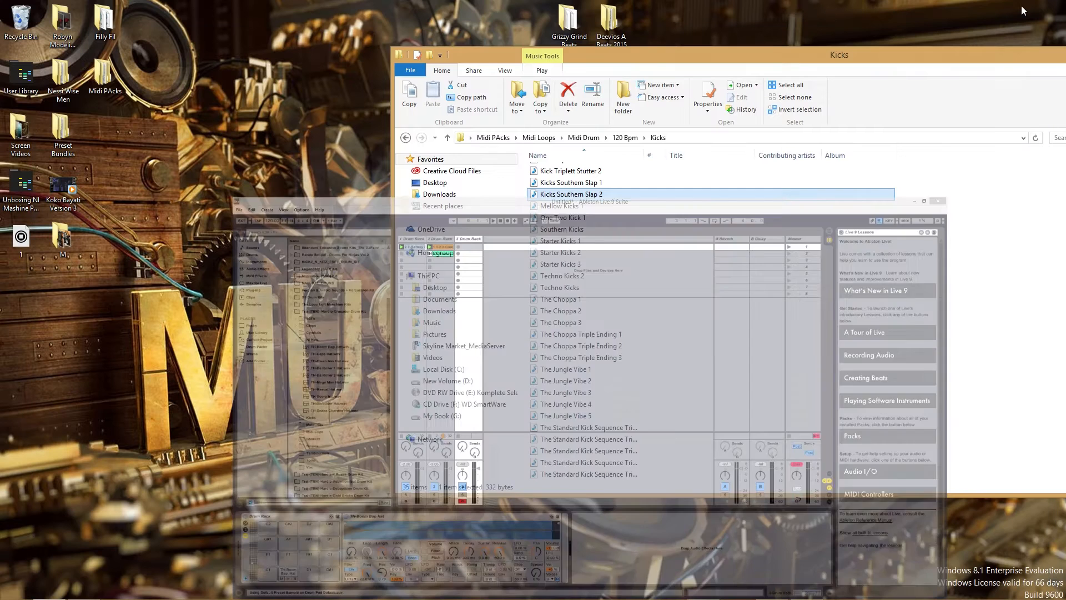
click(410, 139)
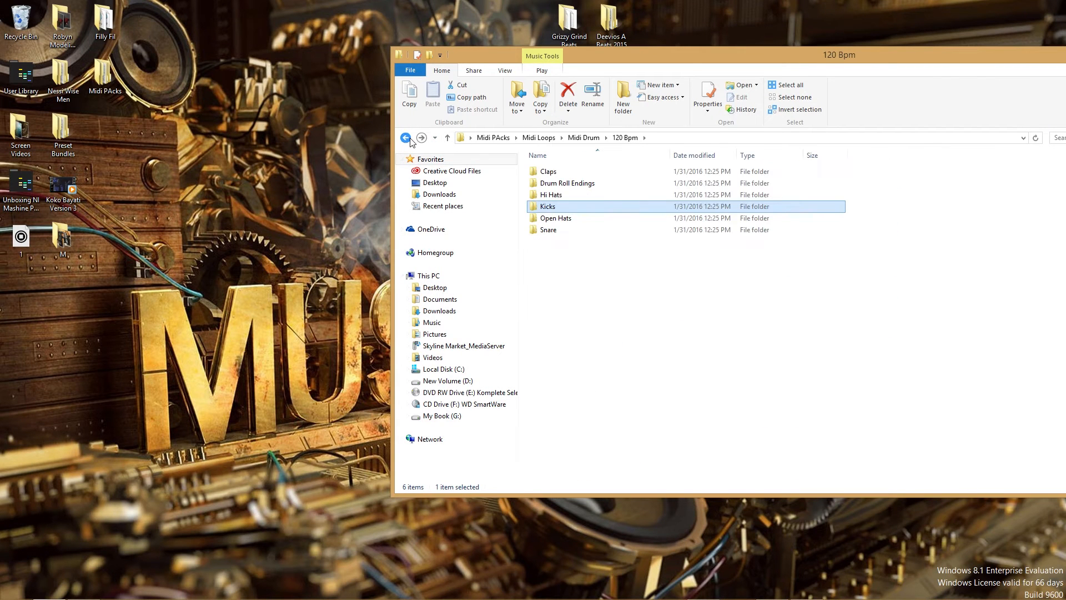
double_click(552, 195)
click(560, 183)
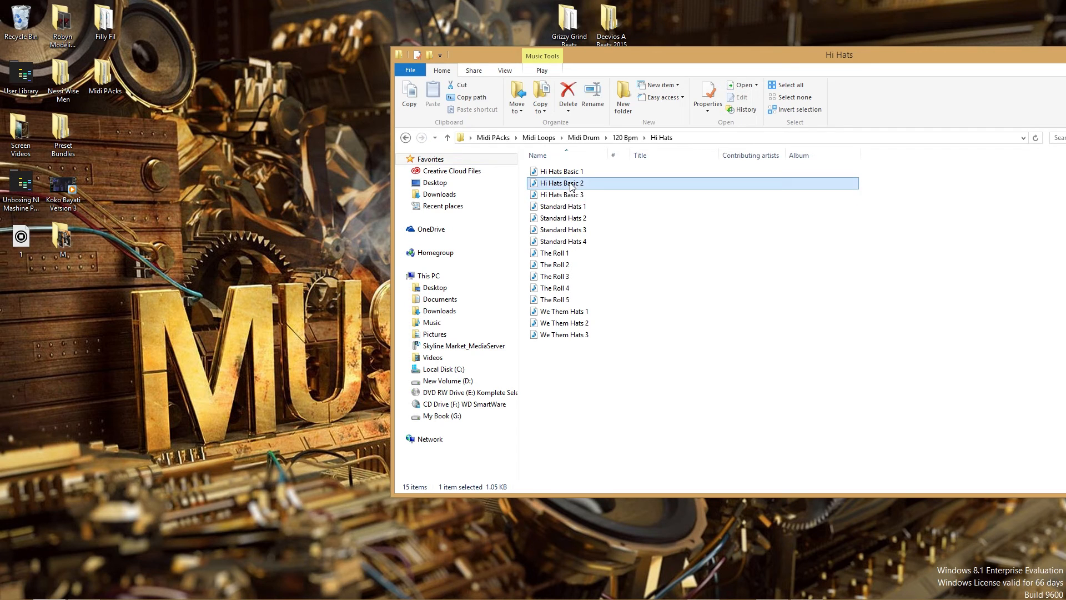
click(572, 337)
drag(572, 336, 361, 79)
click(337, 75)
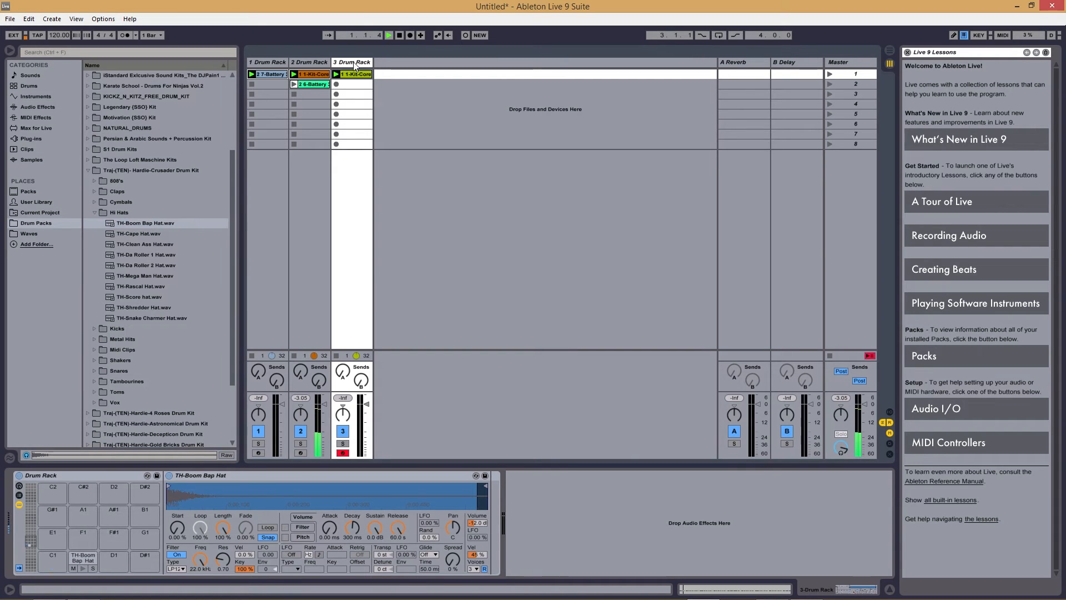
Step: Move all notes of the first hi-hat clip from C1 to the TH-Boom Bap Hat row at C#1
double_click(364, 75)
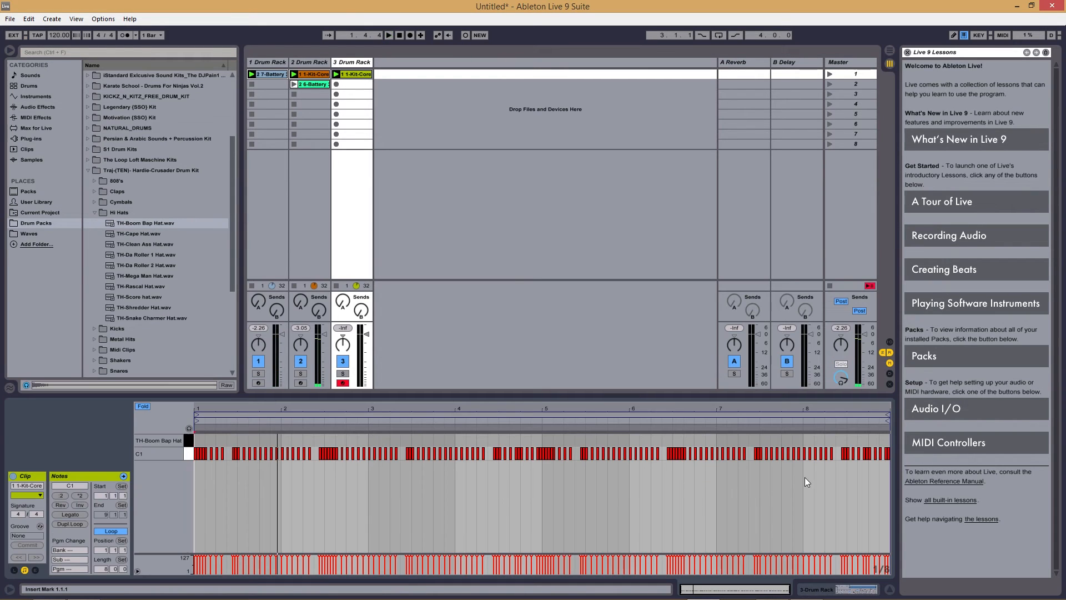
key(ctrl+a)
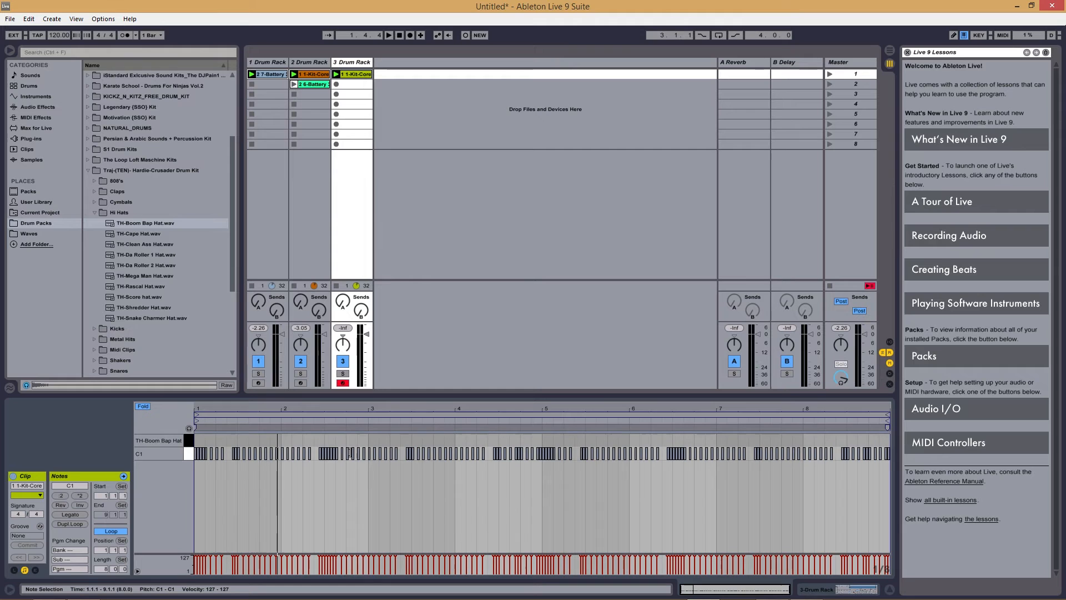
drag(326, 452, 326, 446)
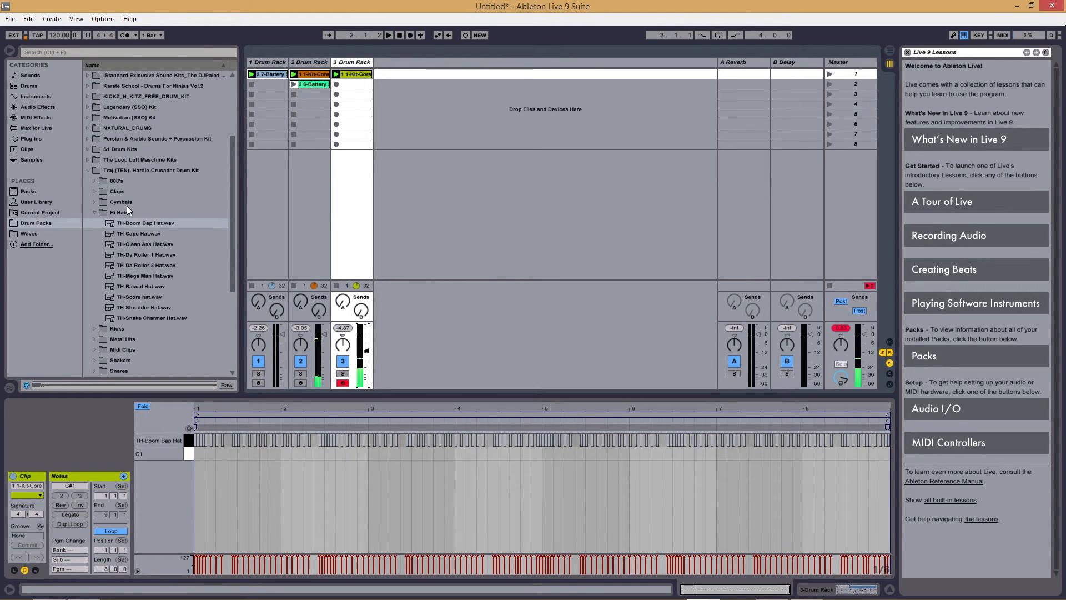
Step: Audition other hi-hat samples, replace the third Drum Rack's C#1 sample with TH-Da Roller 1 Hat, and play the clips
click(133, 233)
click(137, 242)
click(143, 255)
click(148, 267)
click(156, 255)
click(343, 65)
drag(137, 255, 87, 559)
key(space)
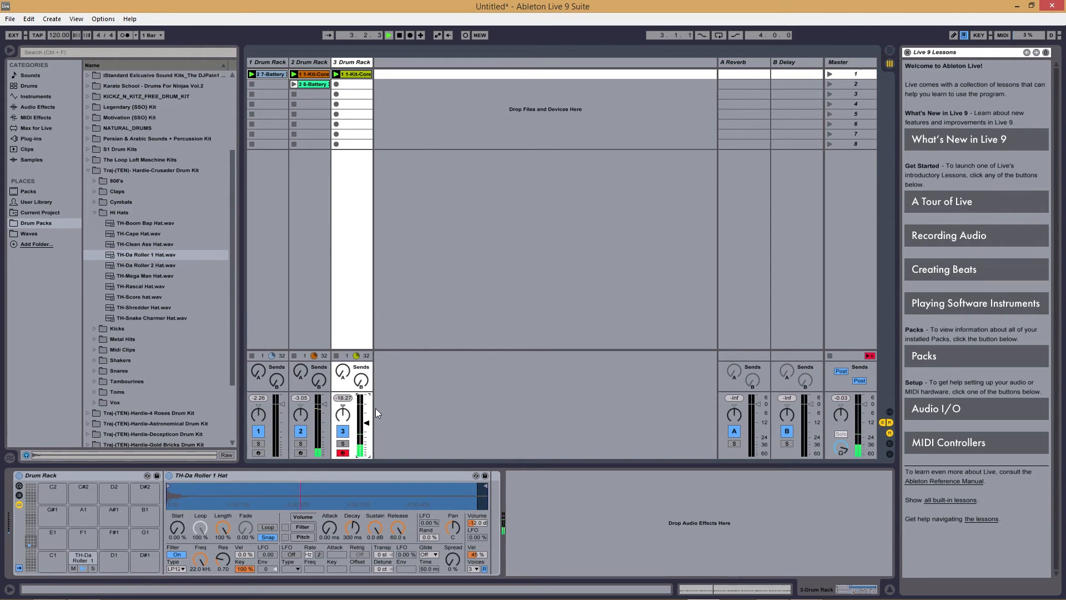
Step: Add The Roll 5 MIDI file from File Explorer to the third track's second clip slot, launch it and move all its notes to C#1
click(1017, 6)
drag(560, 301, 332, 81)
click(336, 84)
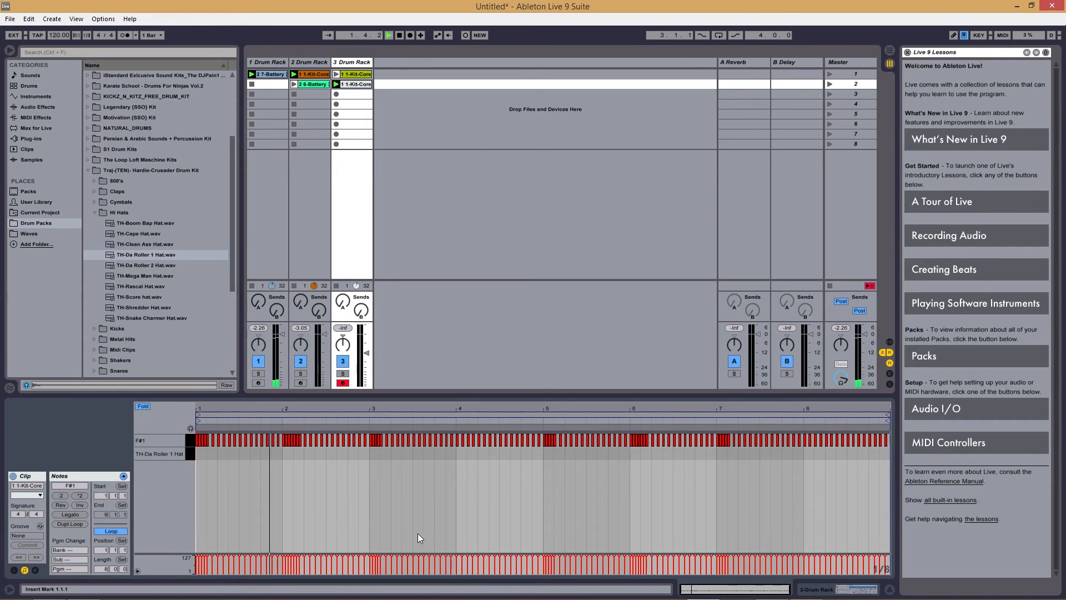
click(306, 502)
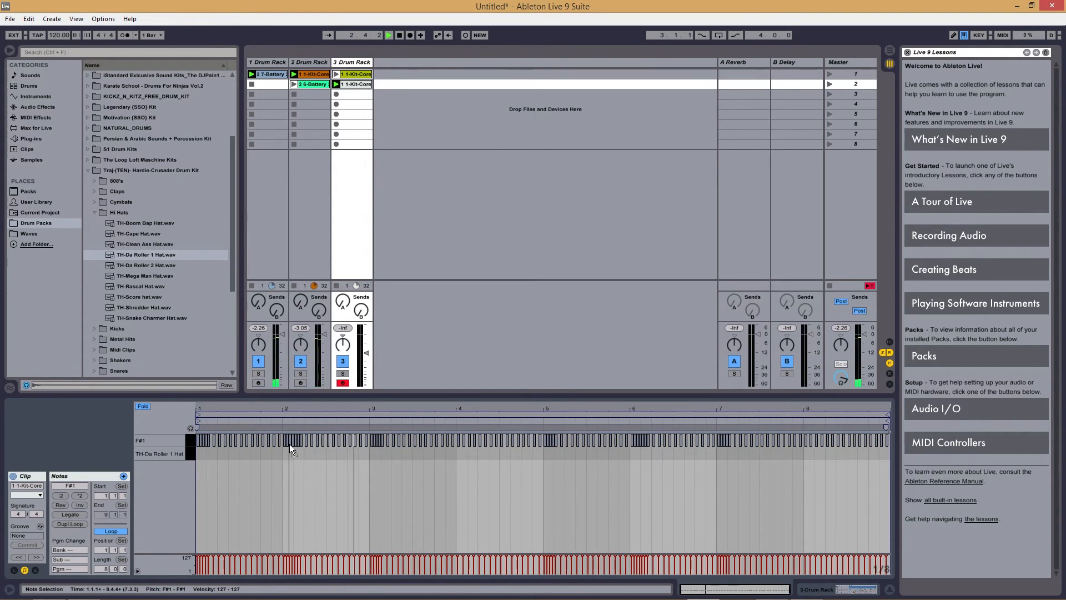
drag(289, 444, 289, 455)
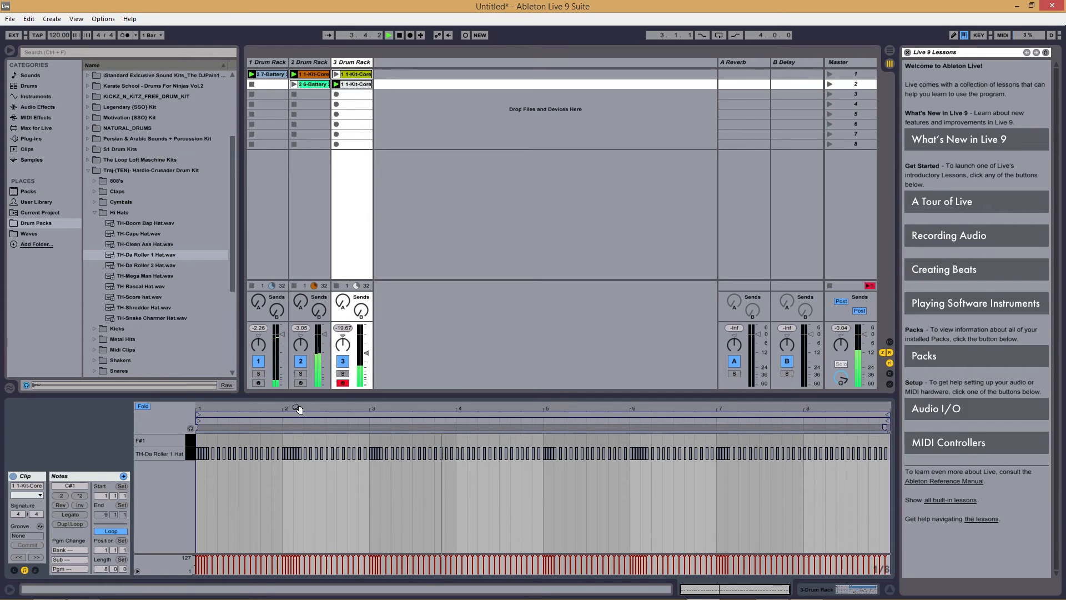
Step: Relaunch the first hi-hat clip, stop playback, and view the second hi-hat clip's notes
click(338, 75)
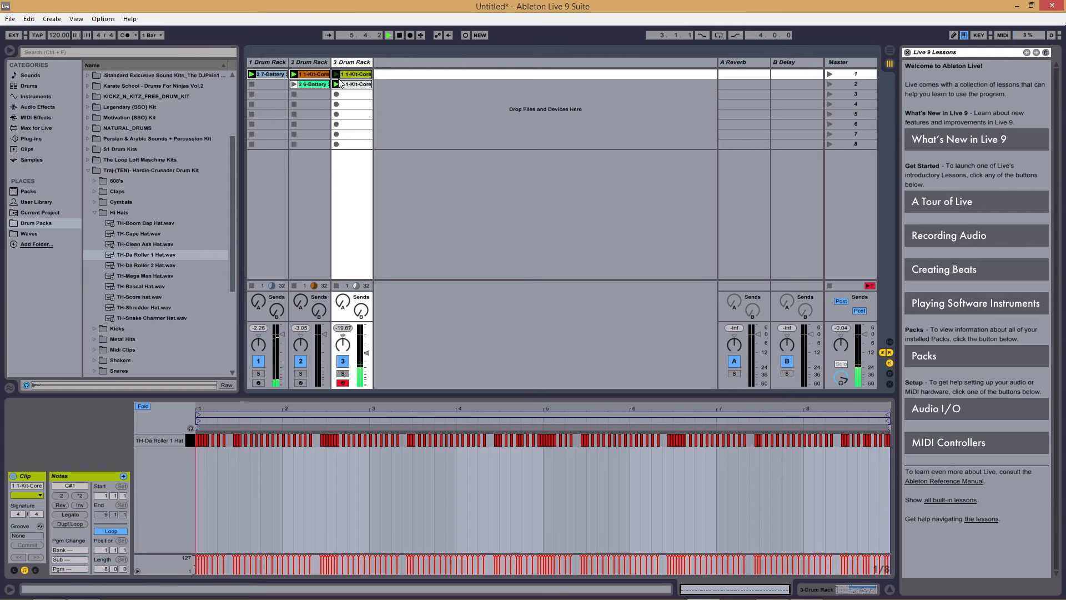
key(space)
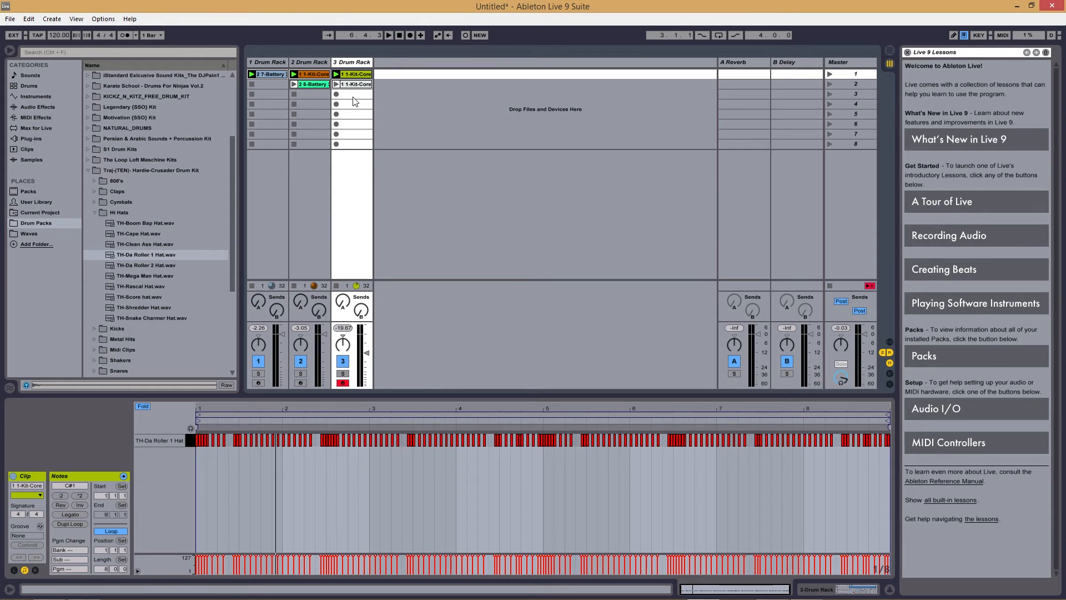
click(354, 85)
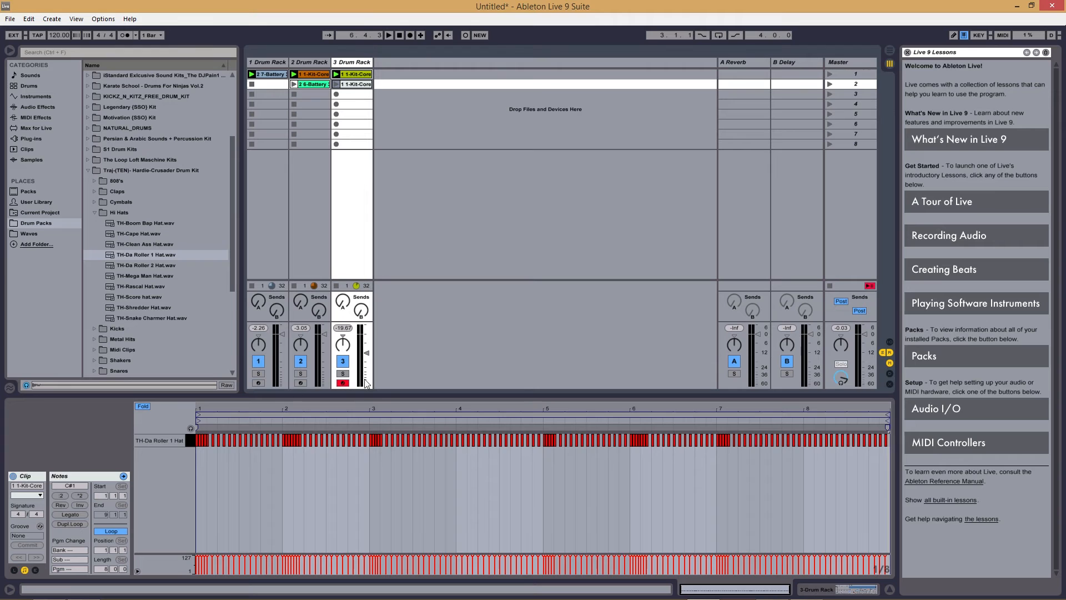
Step: Disarm recording on the third Drum Rack track
click(343, 383)
click(1017, 6)
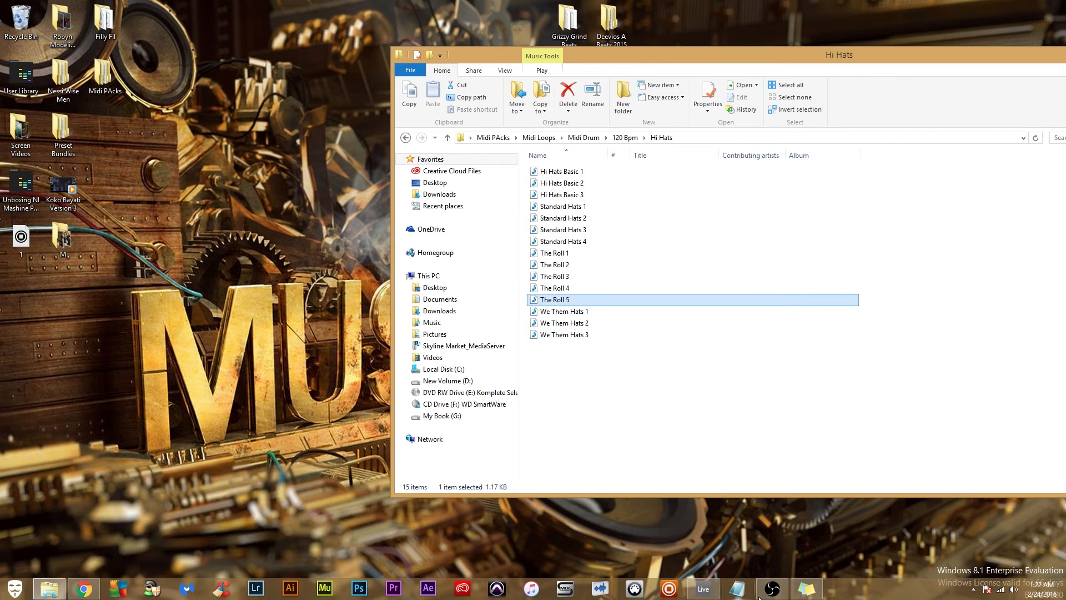
click(709, 588)
Step: Play the clap, kick and hi-hat clips at 97 BPM and at 122 BPM, and stop playback
key(space)
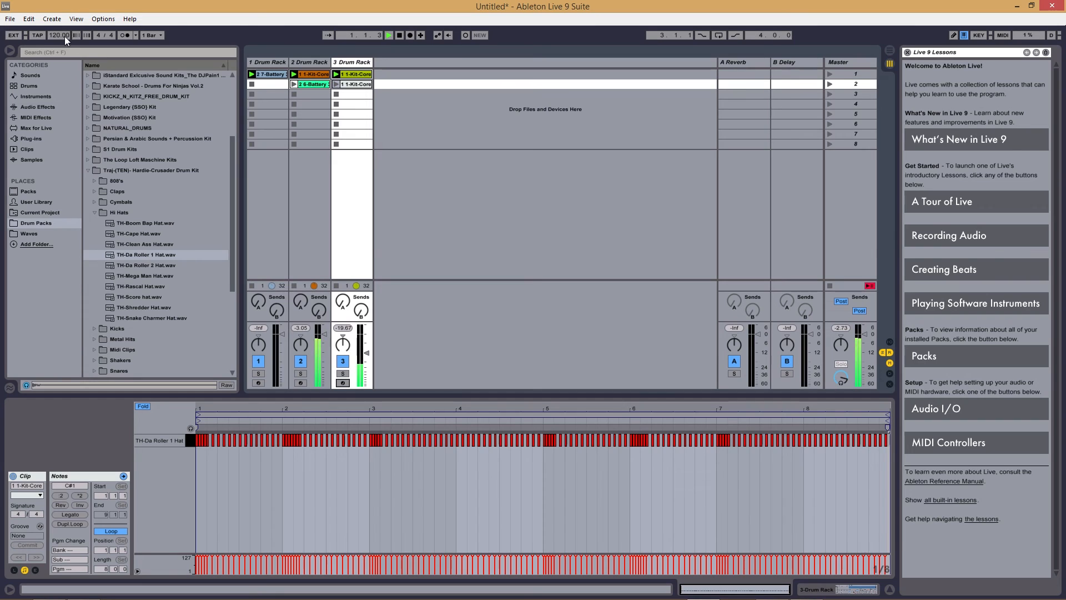
drag(59, 35, 59, 48)
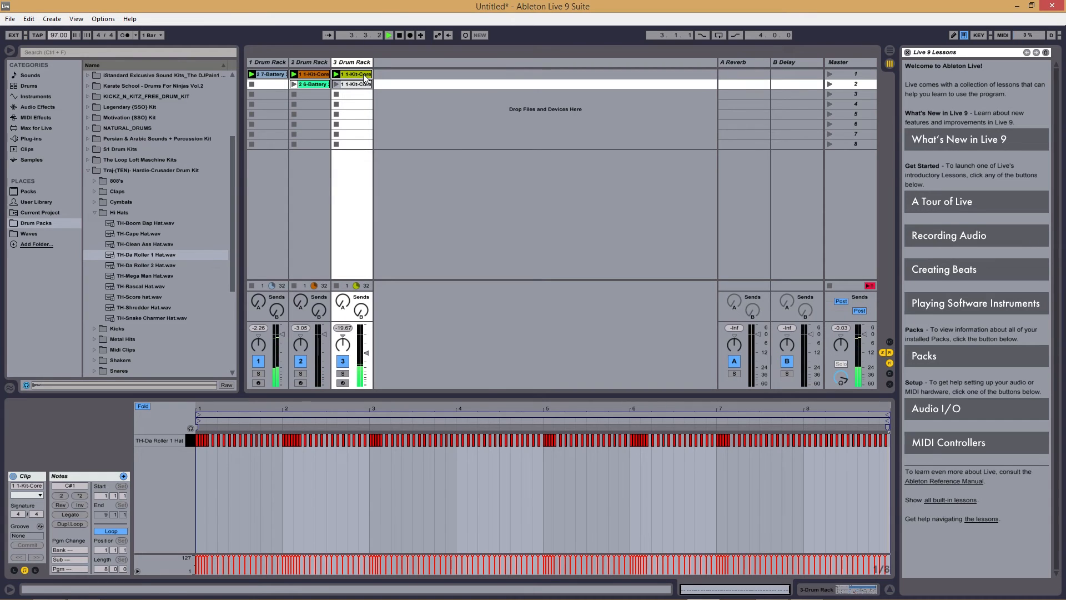
drag(59, 35, 59, 15)
mouse_move(53, 33)
mouse_down()
mouse_move(59, 45)
mouse_move(65, 35)
mouse_up()
key(space)
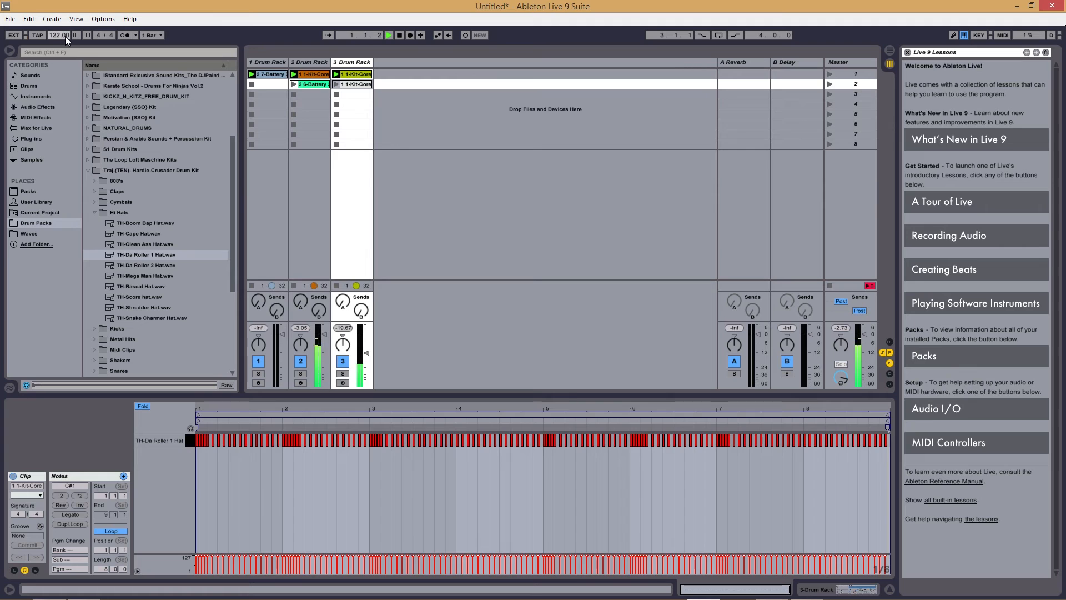
key(space)
Step: Set the project tempo to 127 BPM, play the clips briefly, and stop playback
drag(64, 35, 65, 31)
key(space)
key(space)
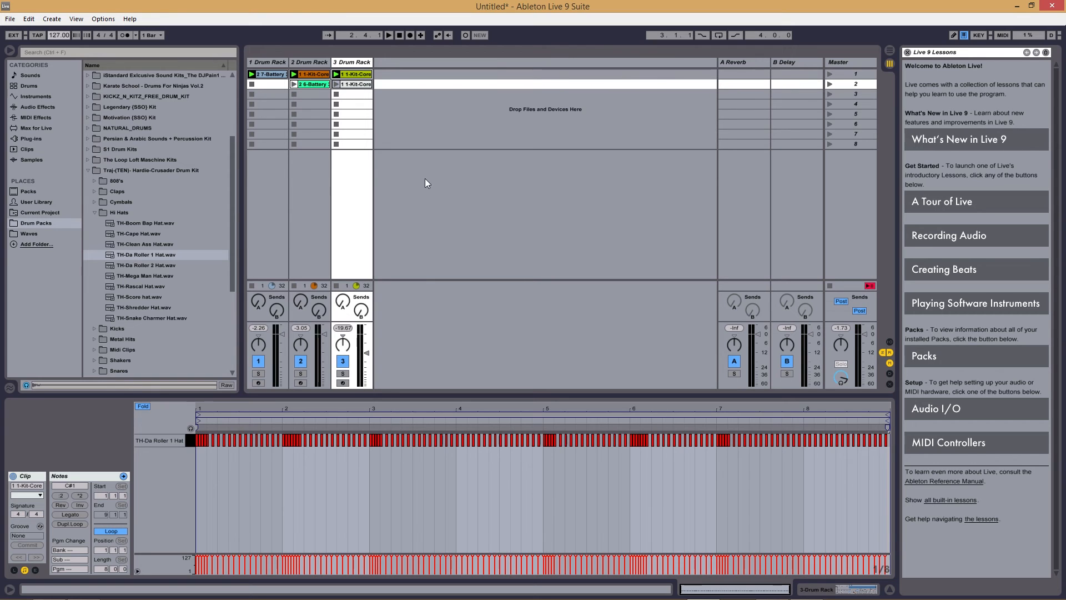
Step: Solo the first Drum Rack track and play the clap clip briefly with its notes open
click(262, 83)
click(272, 76)
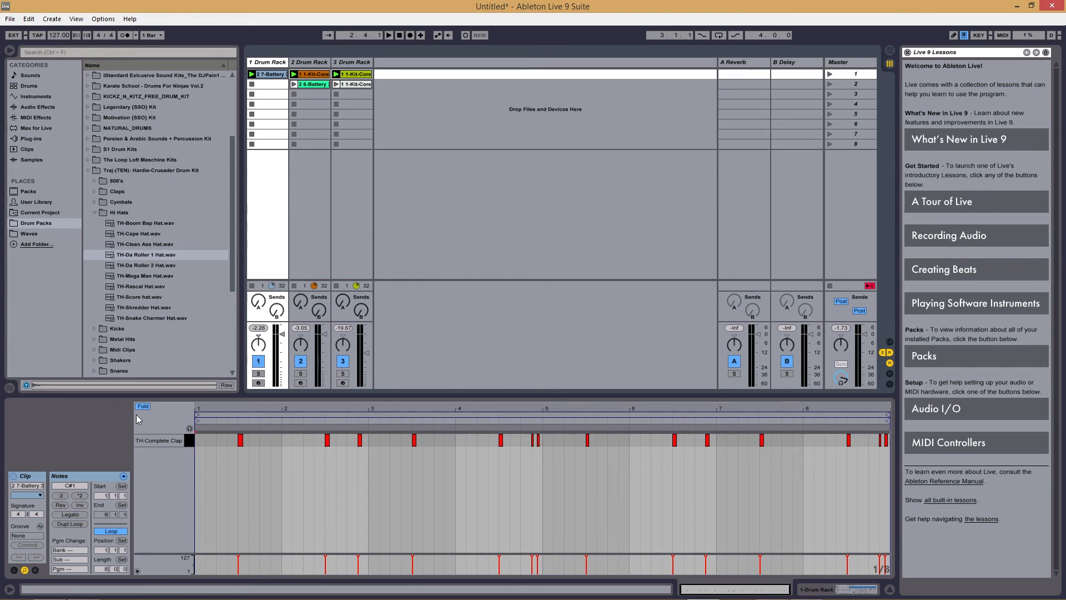
click(258, 373)
key(space)
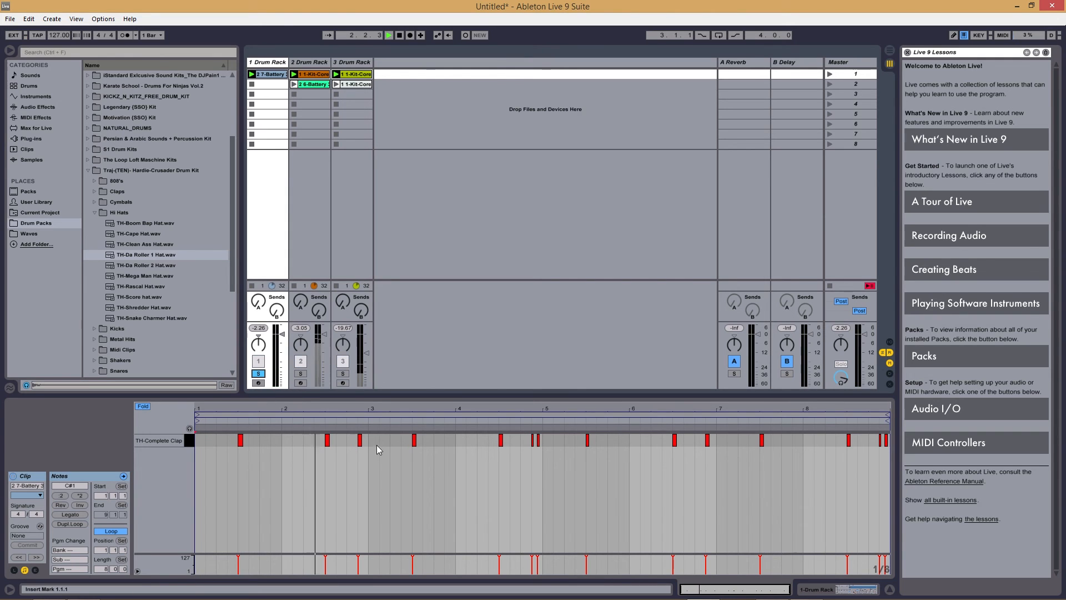
key(space)
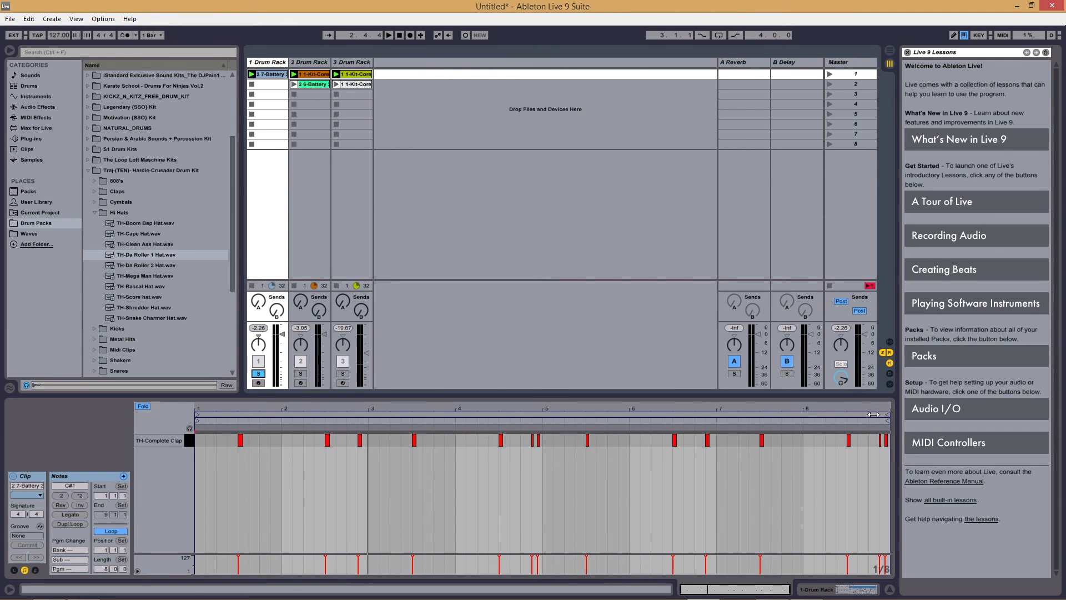
right_click(265, 75)
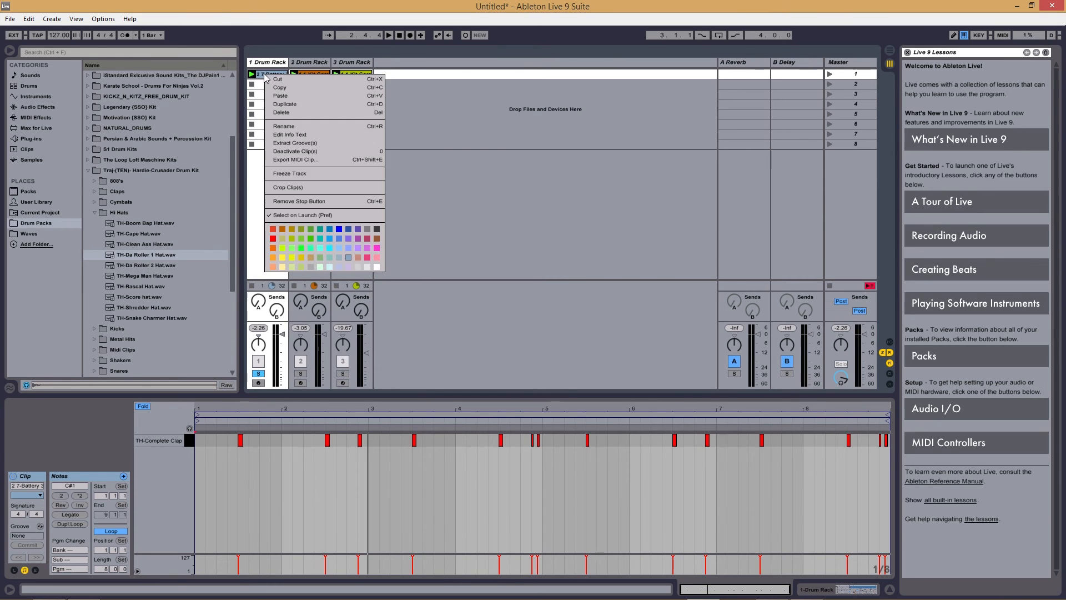
click(321, 160)
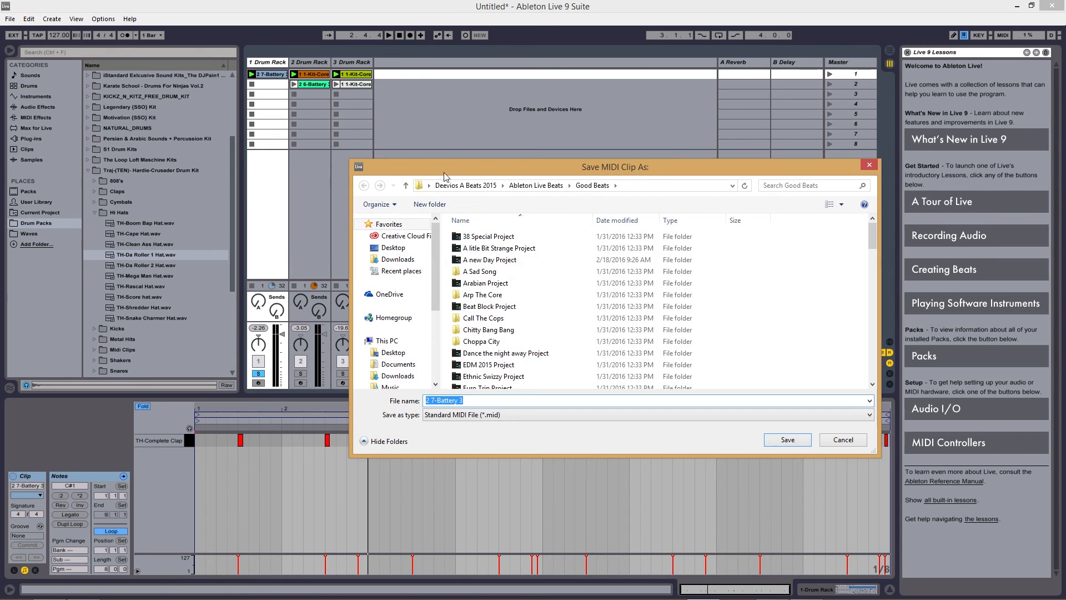
click(415, 251)
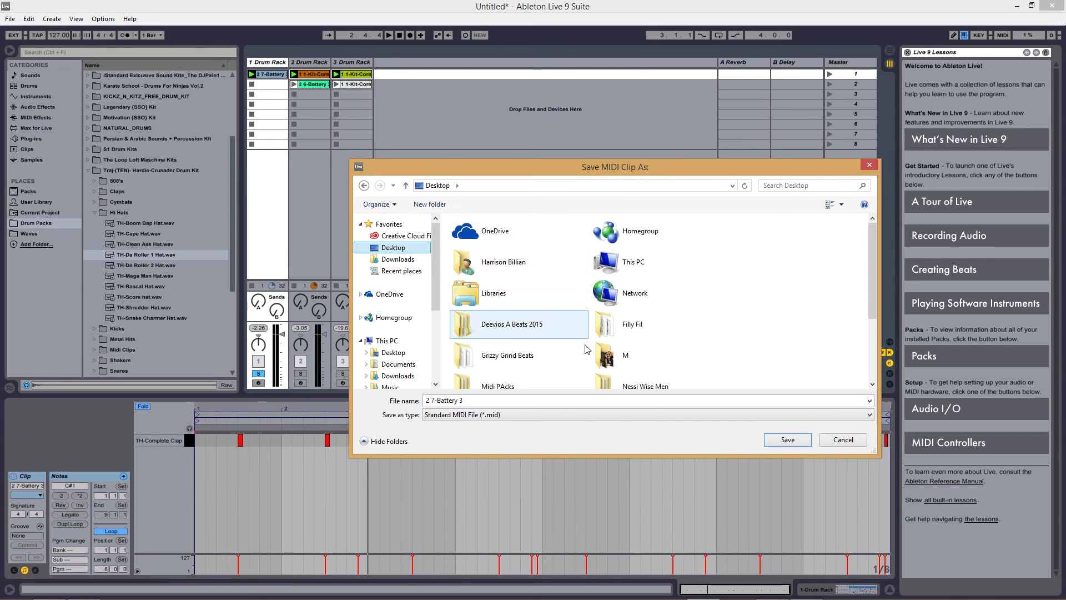
click(543, 383)
double_click(543, 383)
double_click(477, 239)
double_click(502, 238)
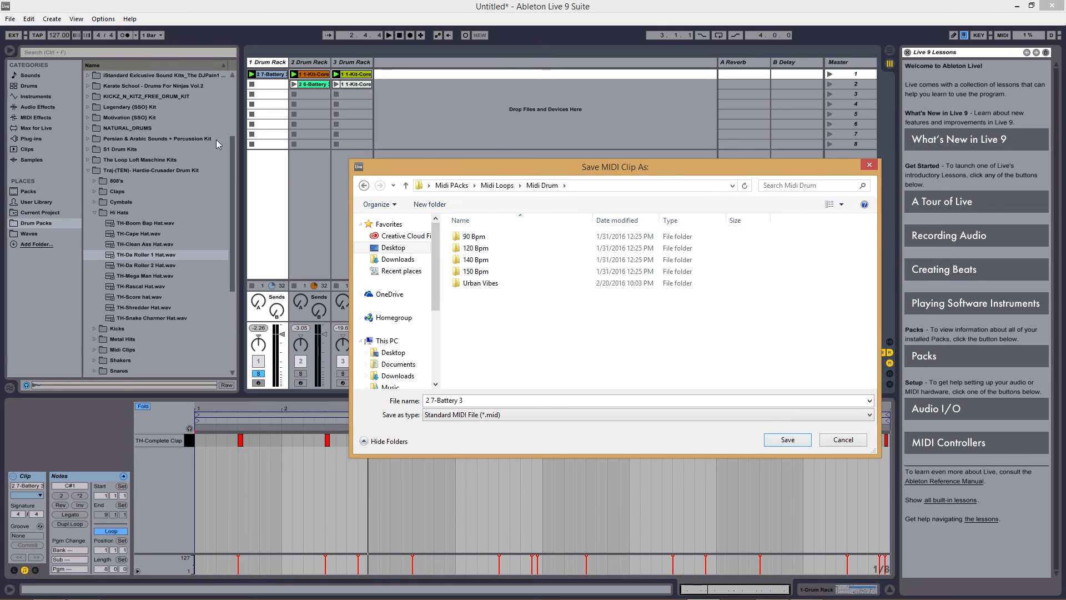
double_click(476, 248)
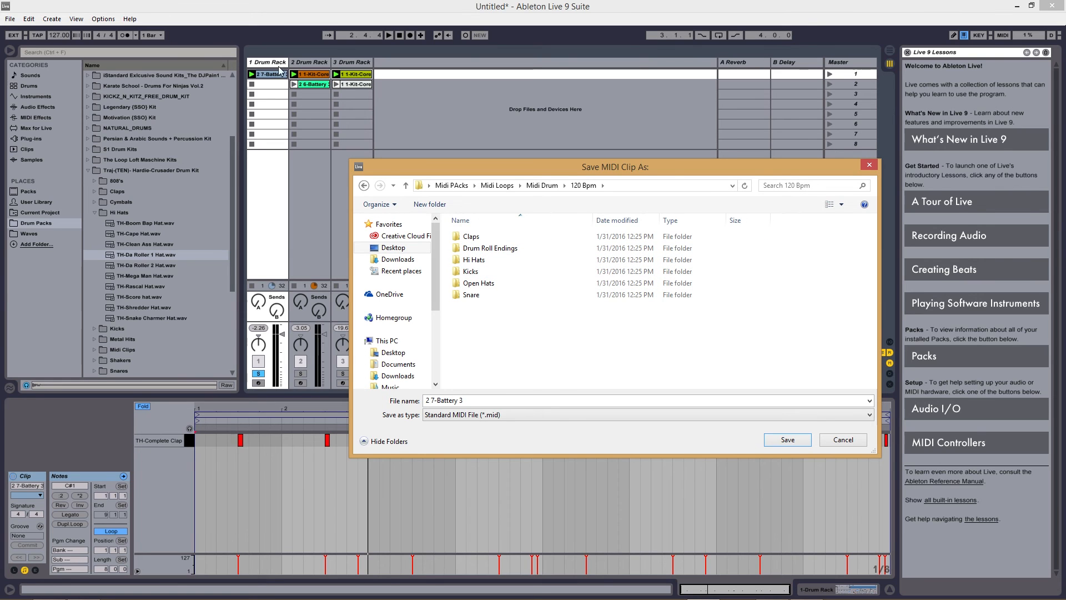
double_click(500, 238)
click(485, 400)
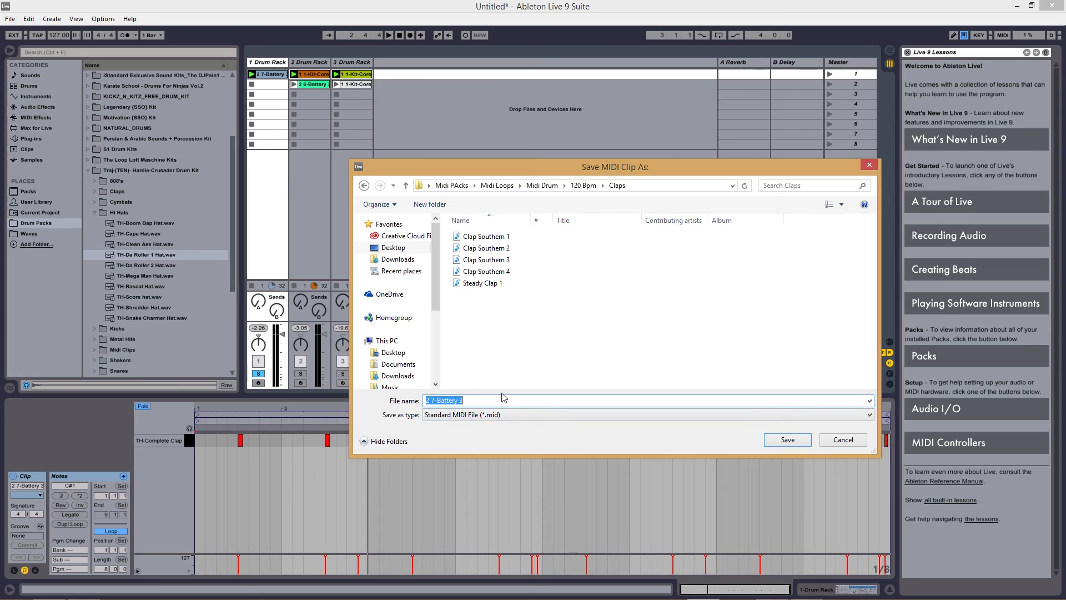
text(121212121212121212)
click(776, 440)
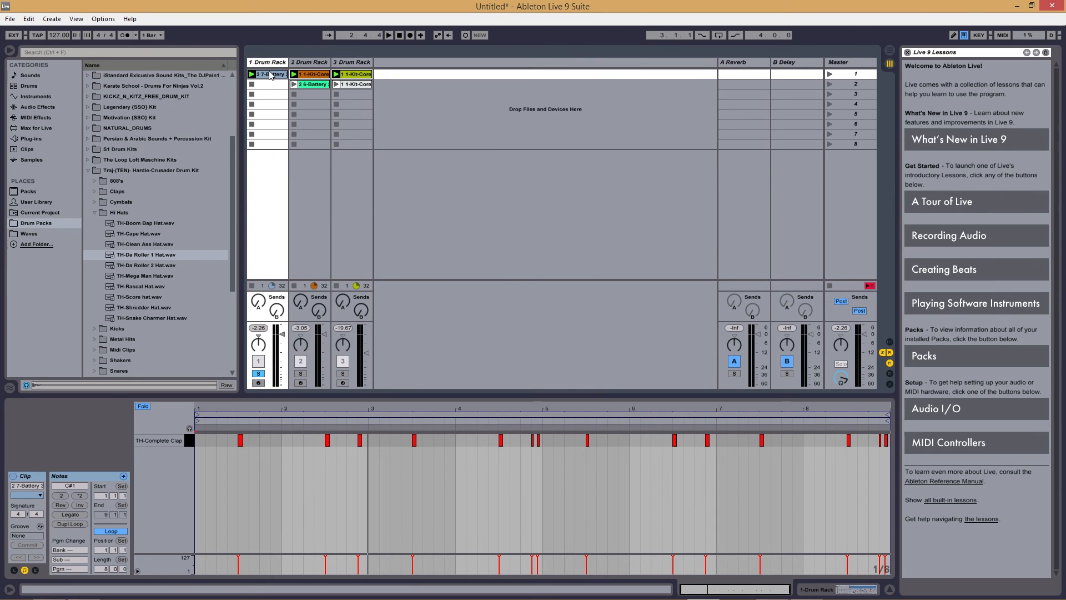
Step: Delete the exported clap MIDI file from the 120 Bpm Claps folder in File Explorer
click(1018, 6)
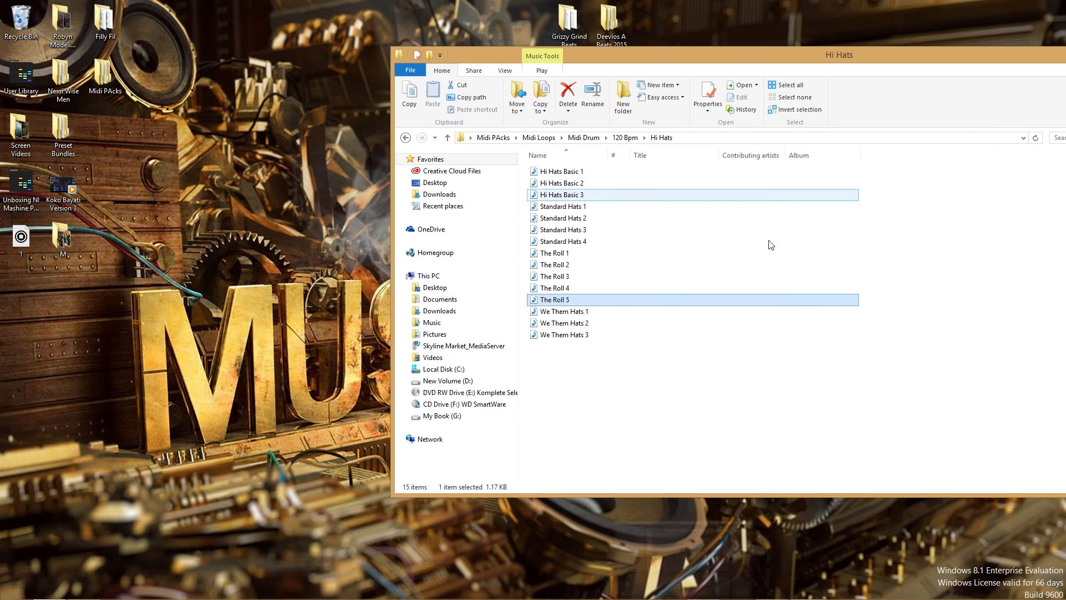
click(619, 138)
double_click(550, 172)
click(564, 172)
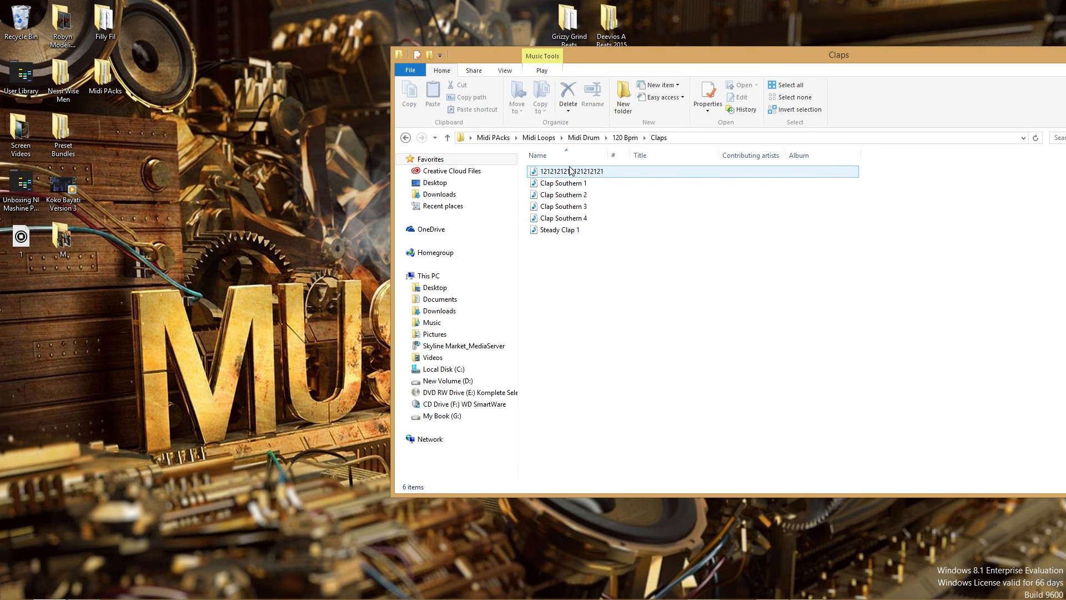
click(578, 175)
right_click(566, 173)
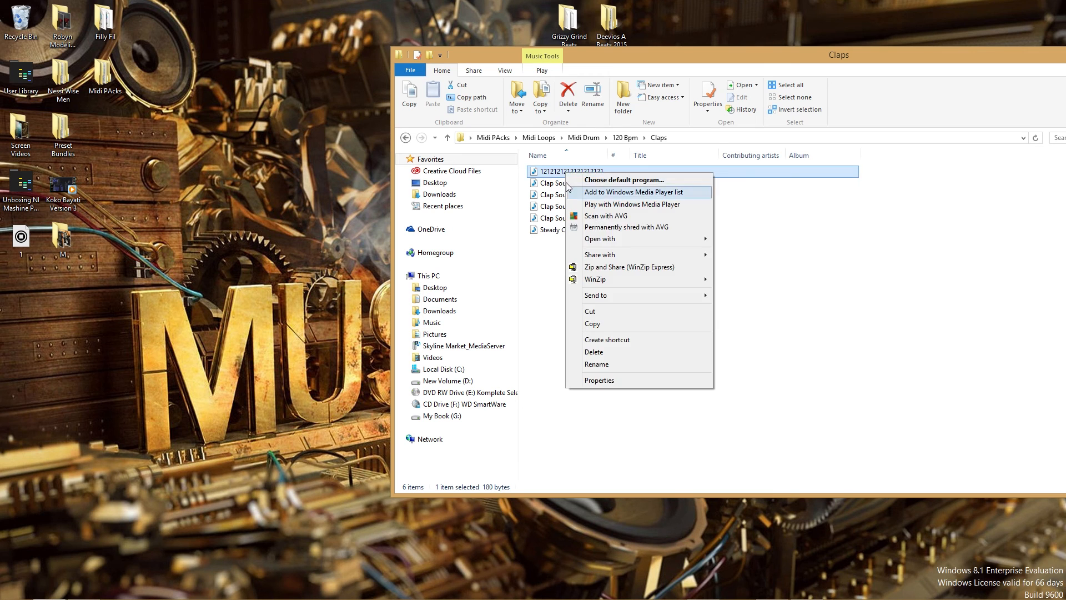
click(608, 351)
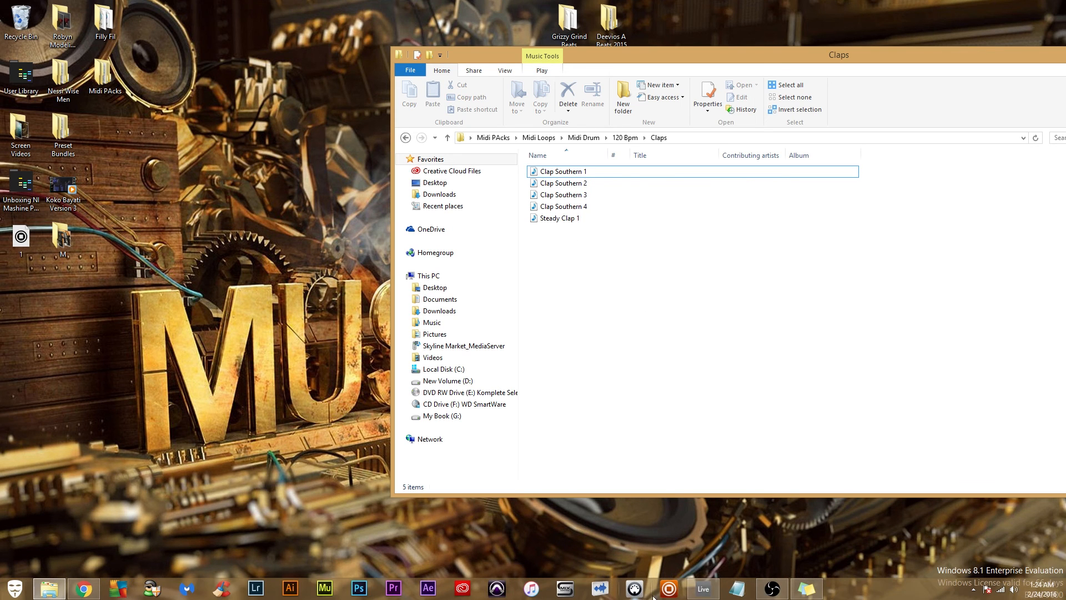
Step: Switch back to Ableton Live and open the second hi-hat clip's notes
click(704, 593)
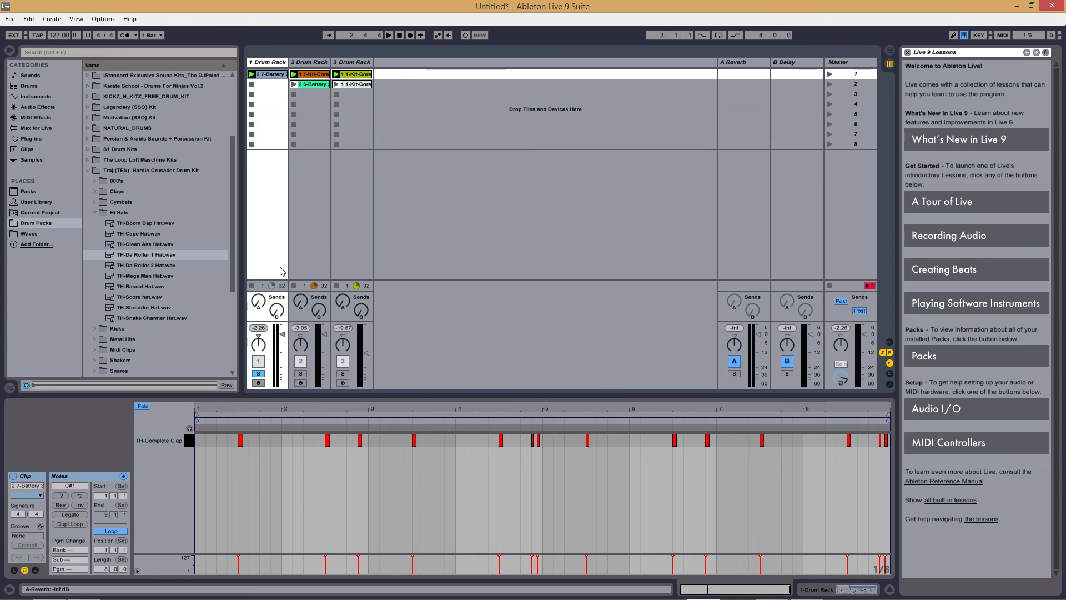
click(358, 85)
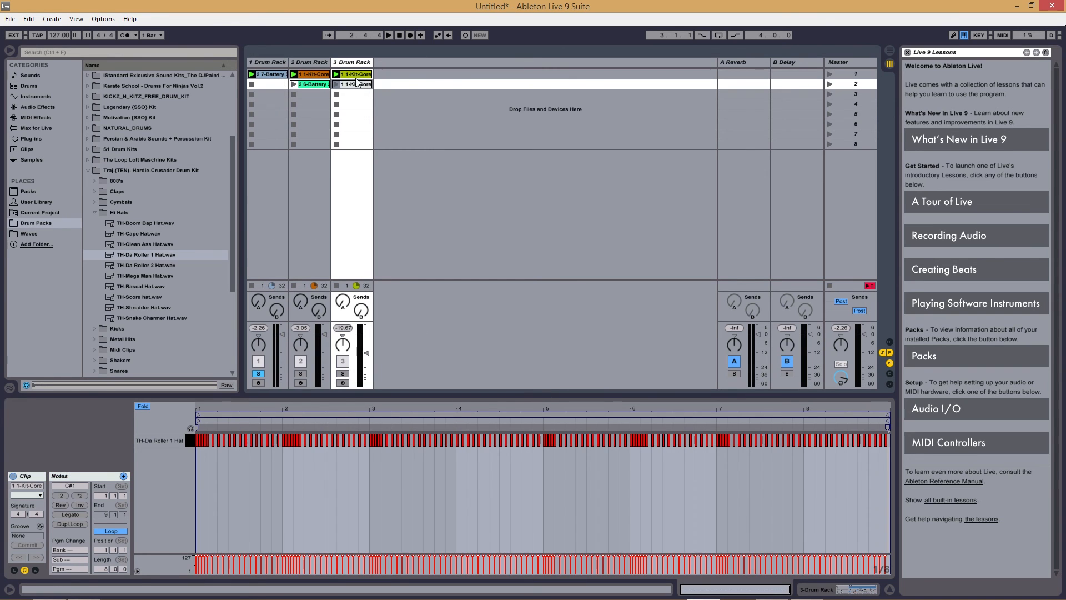
Step: Rename the clap clip in the first Drum Rack track as Clap Seq 1
click(273, 75)
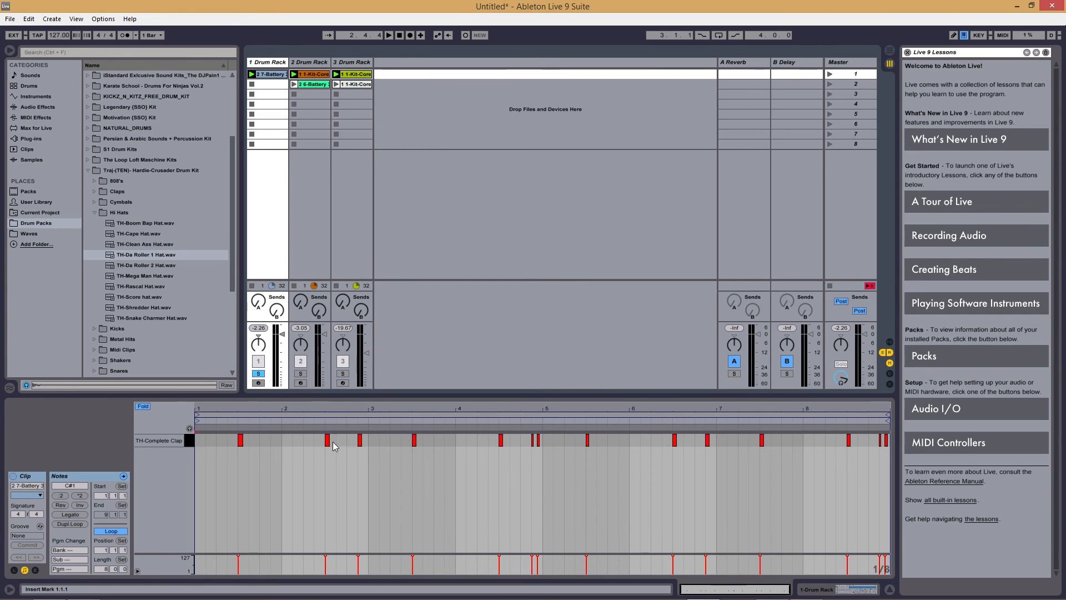
right_click(273, 82)
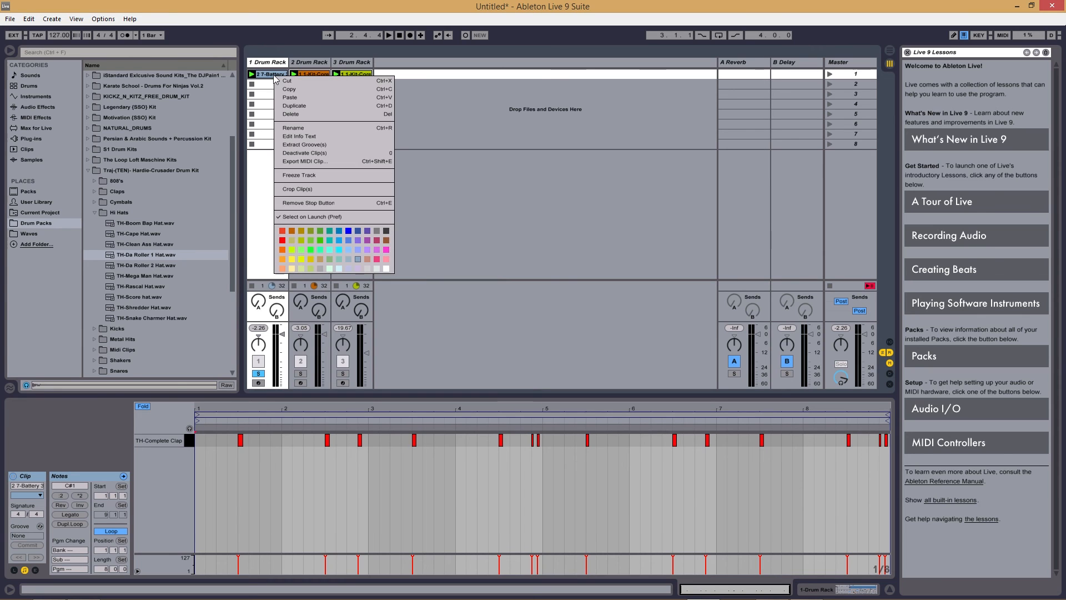
click(304, 127)
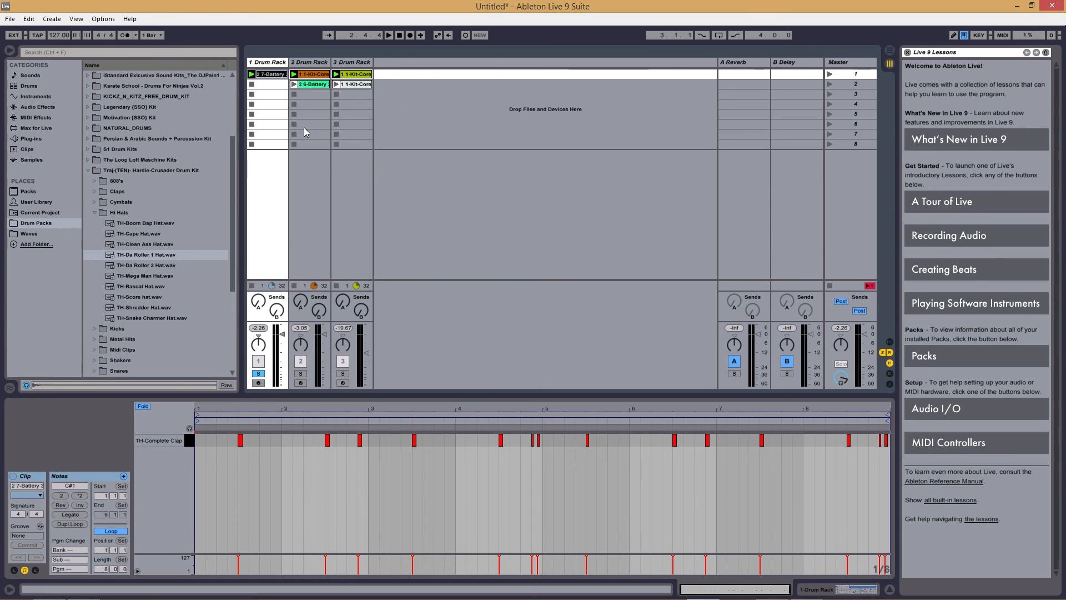
text(Kick)
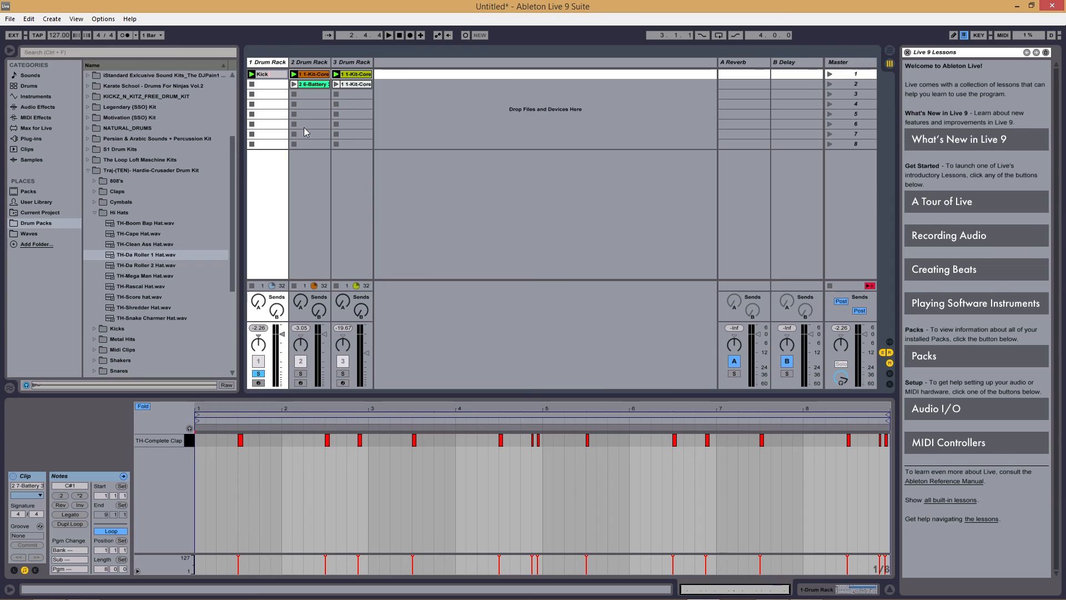
key(BackSpace)
key(BackSpace)
key(BackSpace)
key(BackSpace)
text(Clap Seq 1)
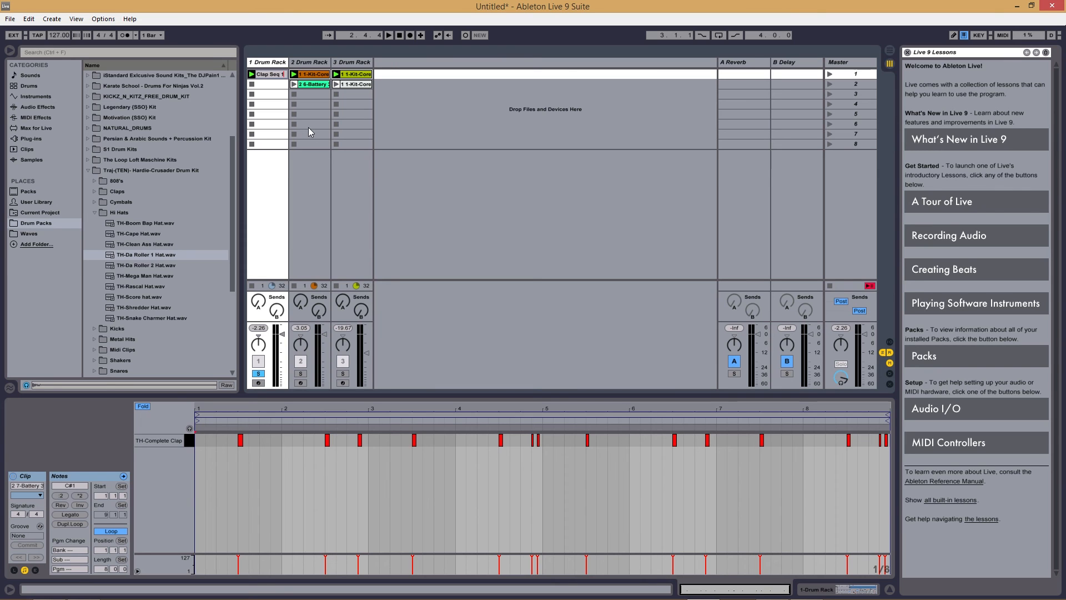
key(Return)
Step: Export the renamed clap clip as the MIDI file Clap Seq 1 to the 120 Bpm Claps folder
right_click(266, 75)
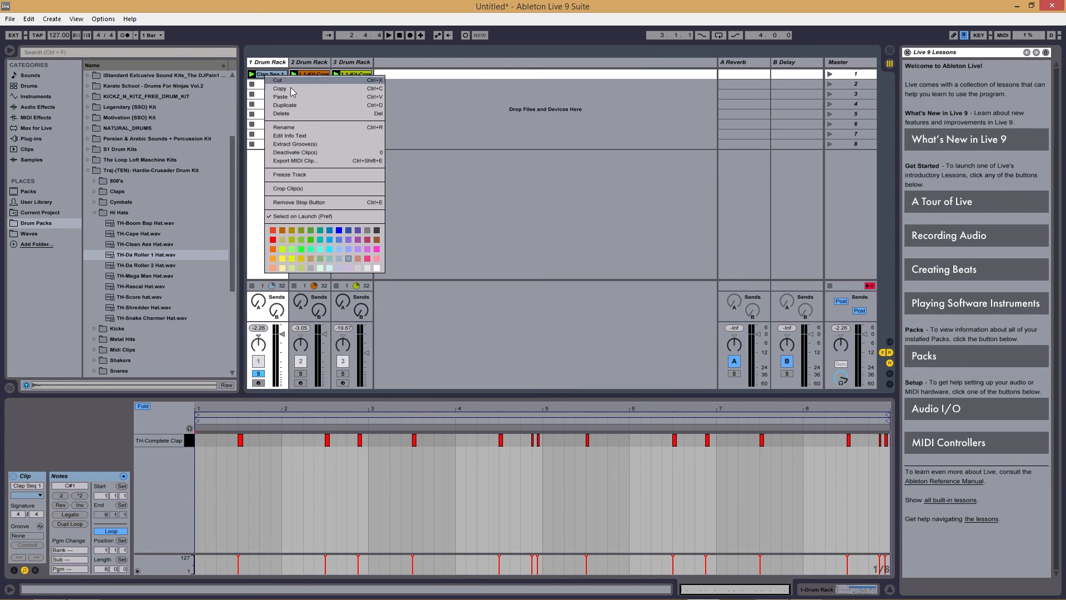
click(319, 161)
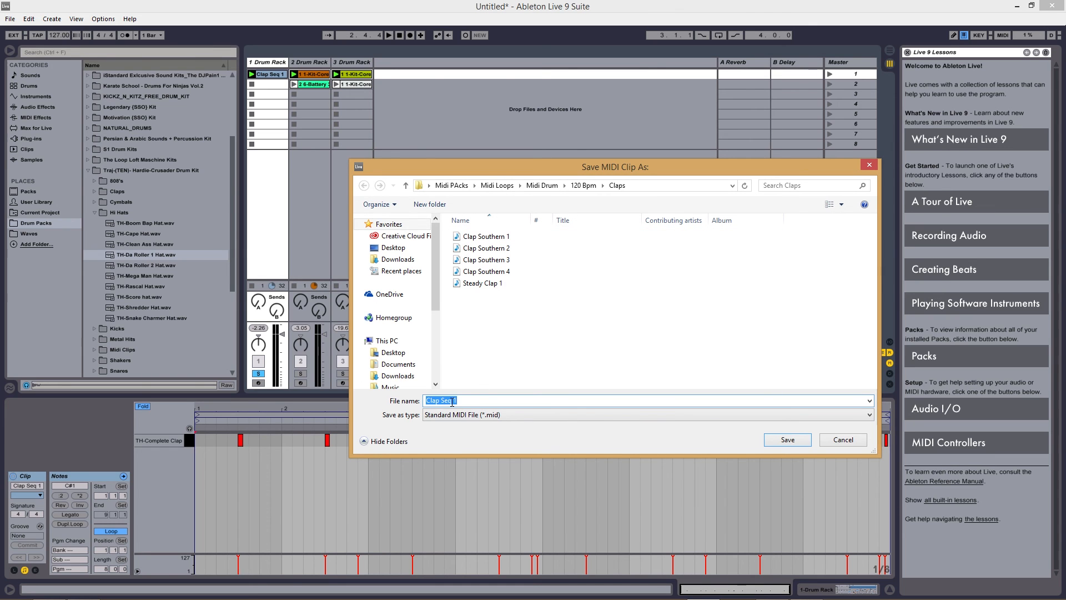
click(787, 442)
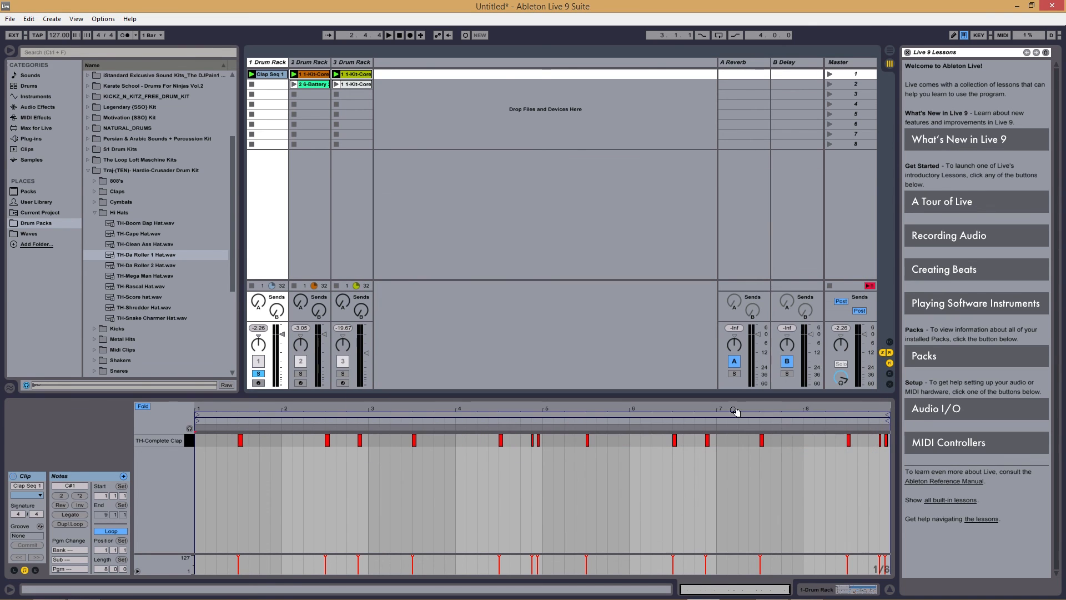
Step: Import the exported Clap Seq 1 file from File Explorer into the first track's sixth clip slot, and delete that imported clip
click(1017, 6)
drag(560, 173, 268, 124)
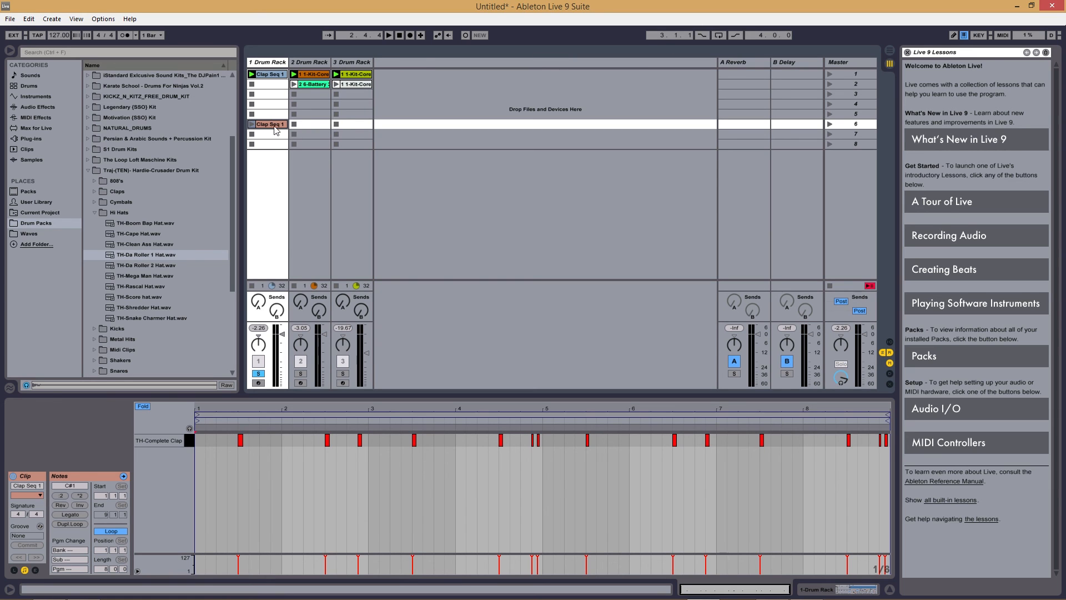
key(Delete)
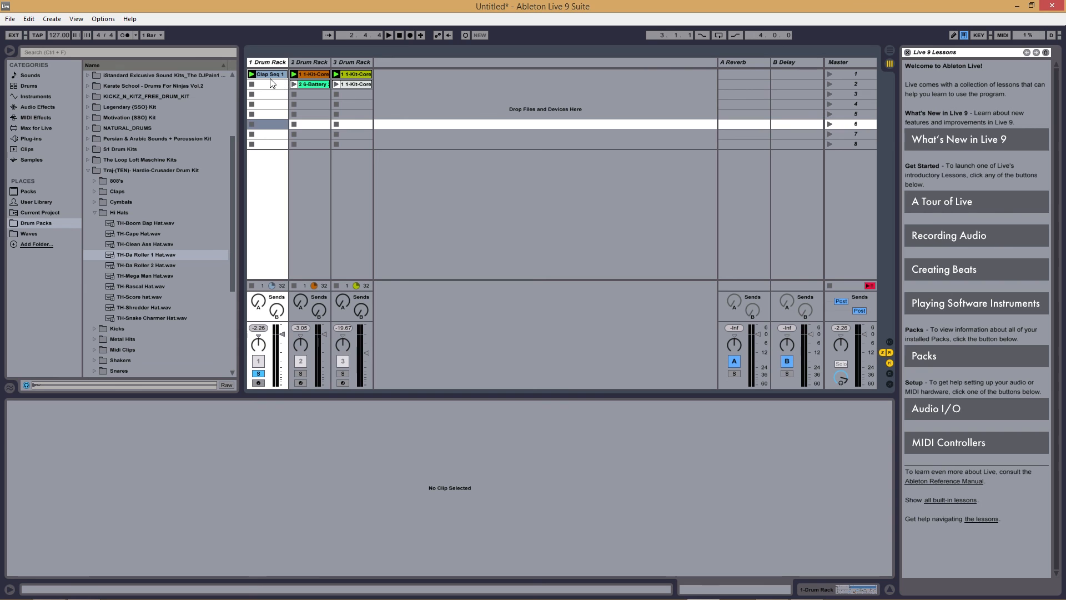
click(1018, 5)
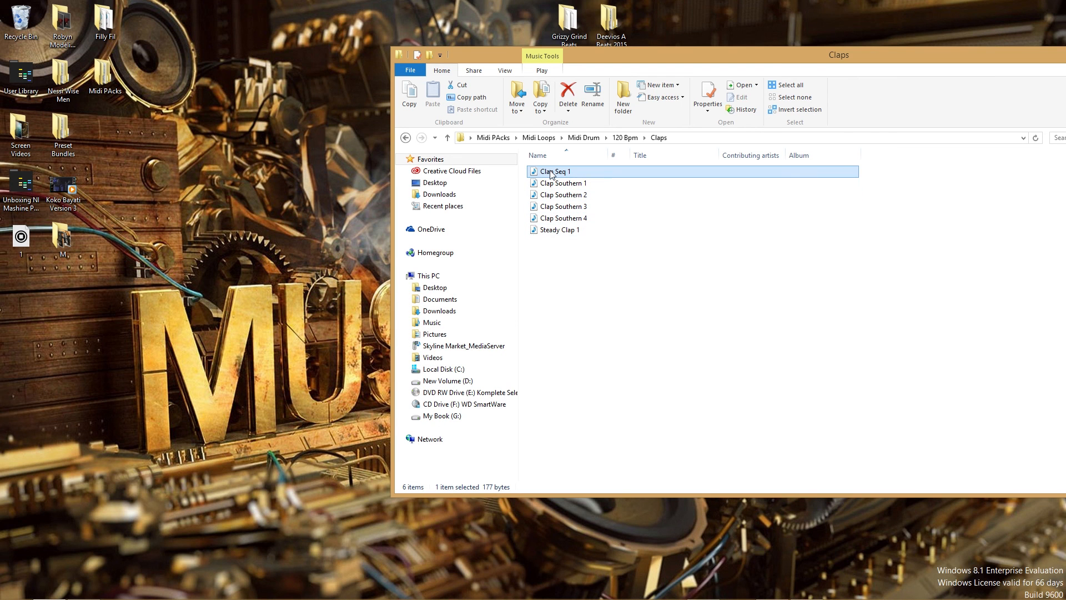
click(711, 589)
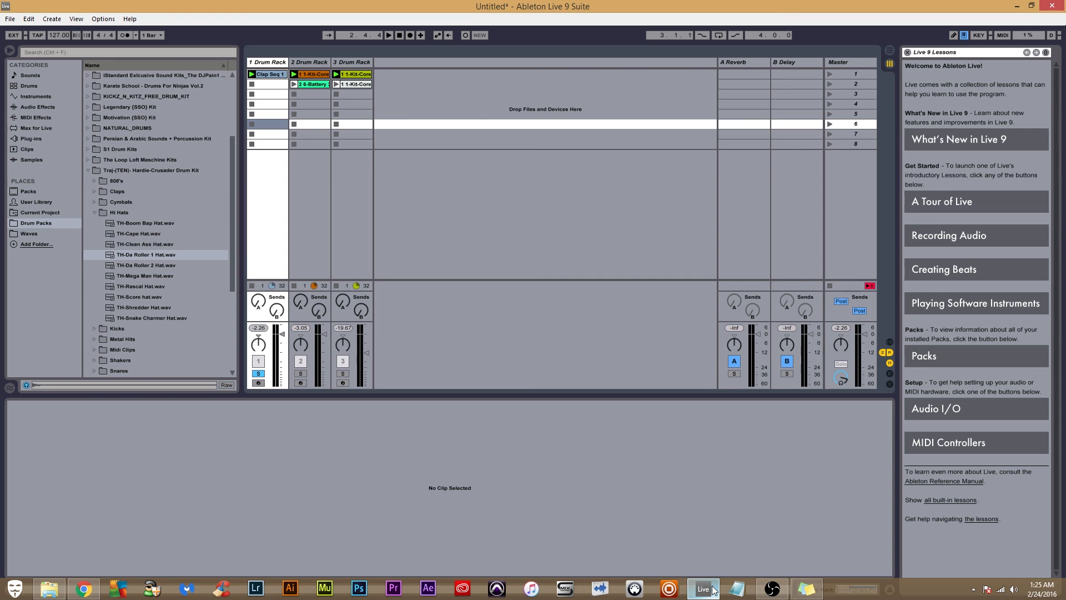